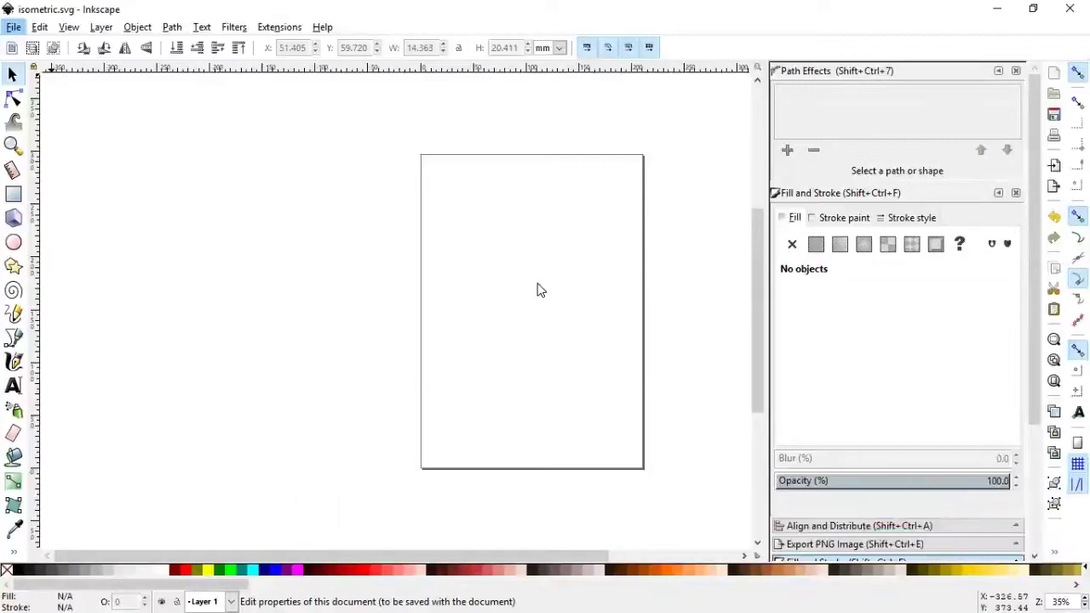
- Add a new axonometric grid to the document in the document properties
left_click_drag(714, 319, 772, 38)
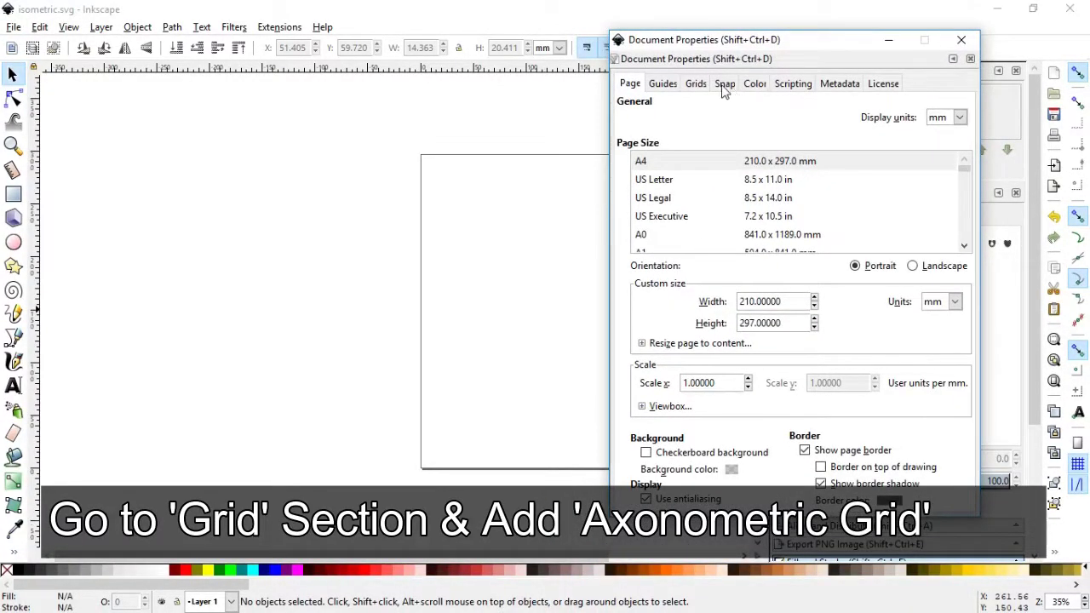
left_click(694, 85)
left_click(695, 121)
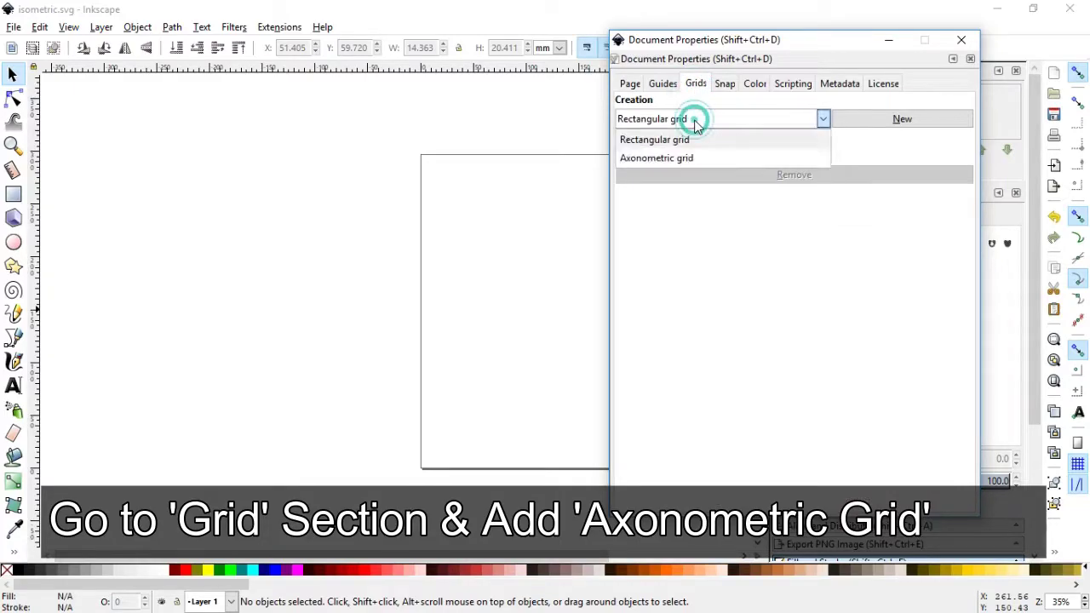
left_click(679, 160)
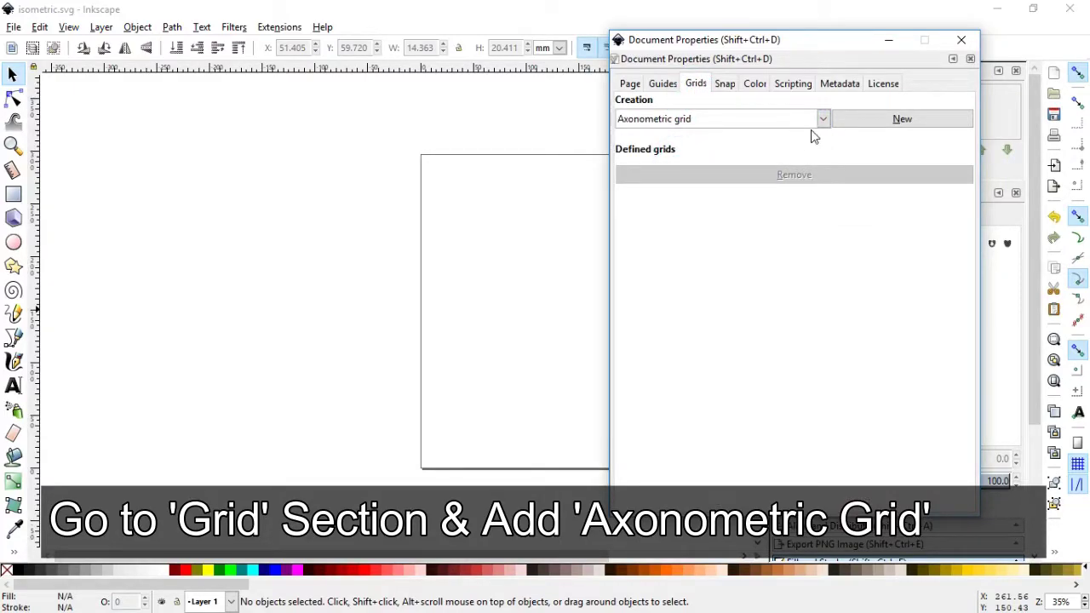
left_click(880, 124)
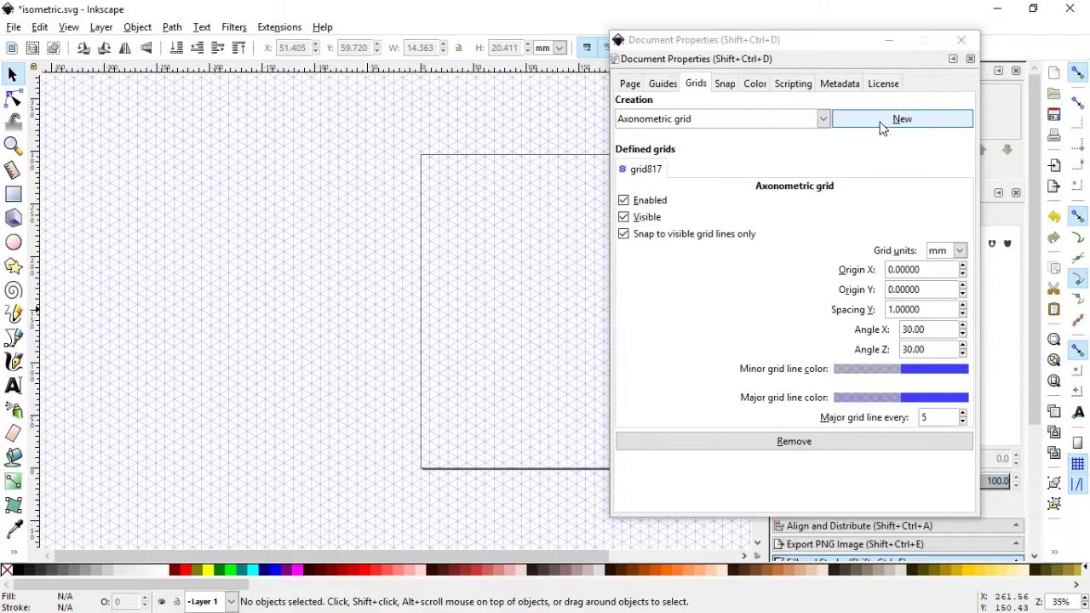
left_click(961, 40)
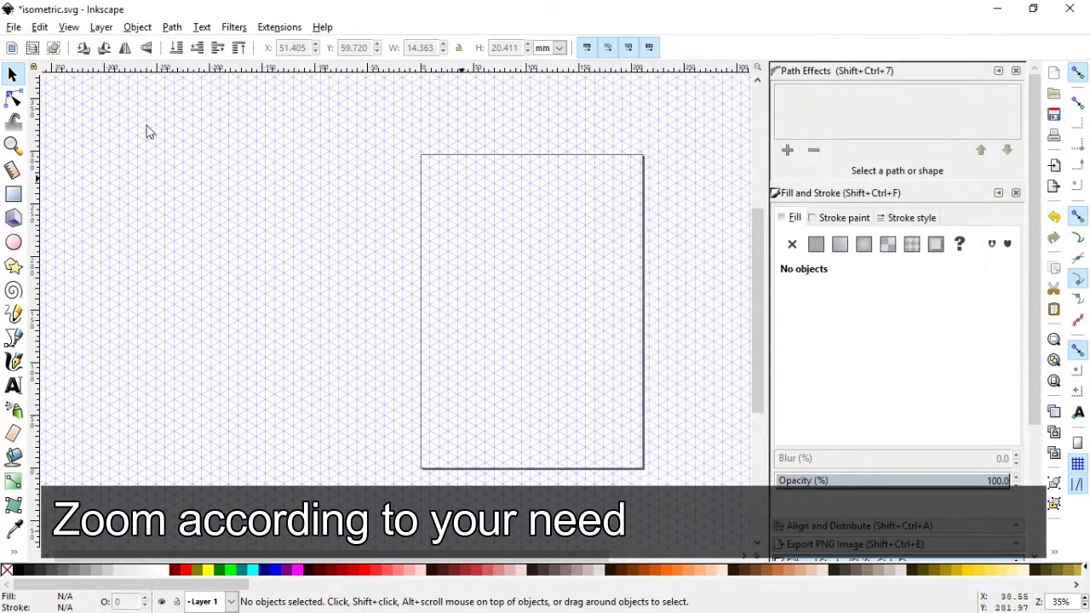
- Draw a small dark navy rectangle about 2.6 by 2.5 mm near the upper part of the page, snapped to the grid
left_click_drag(383, 145, 643, 287)
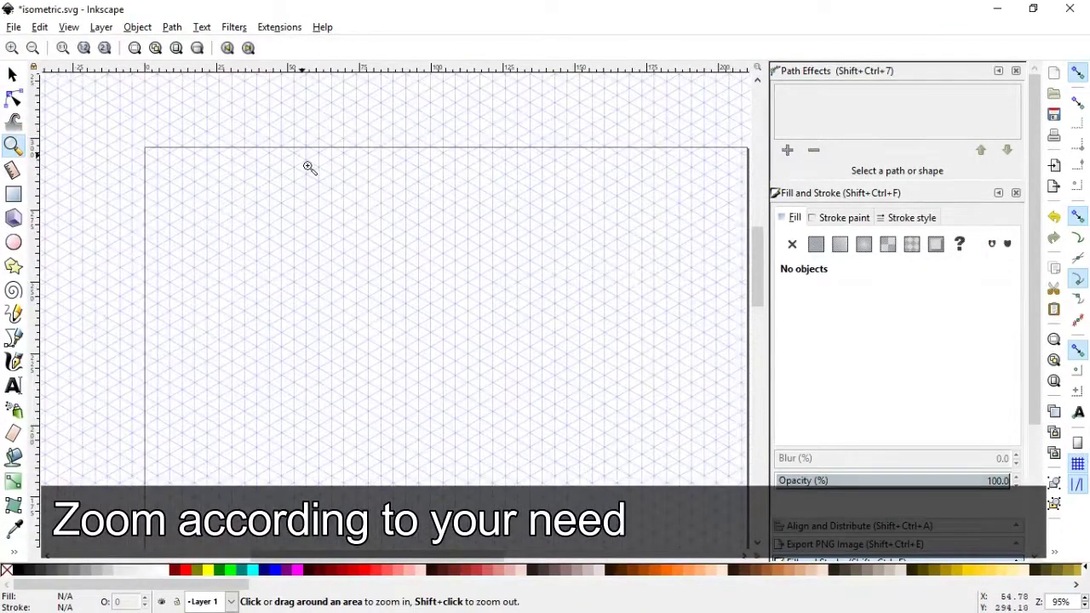
left_click_drag(283, 137, 598, 380)
left_click_drag(312, 187, 419, 289)
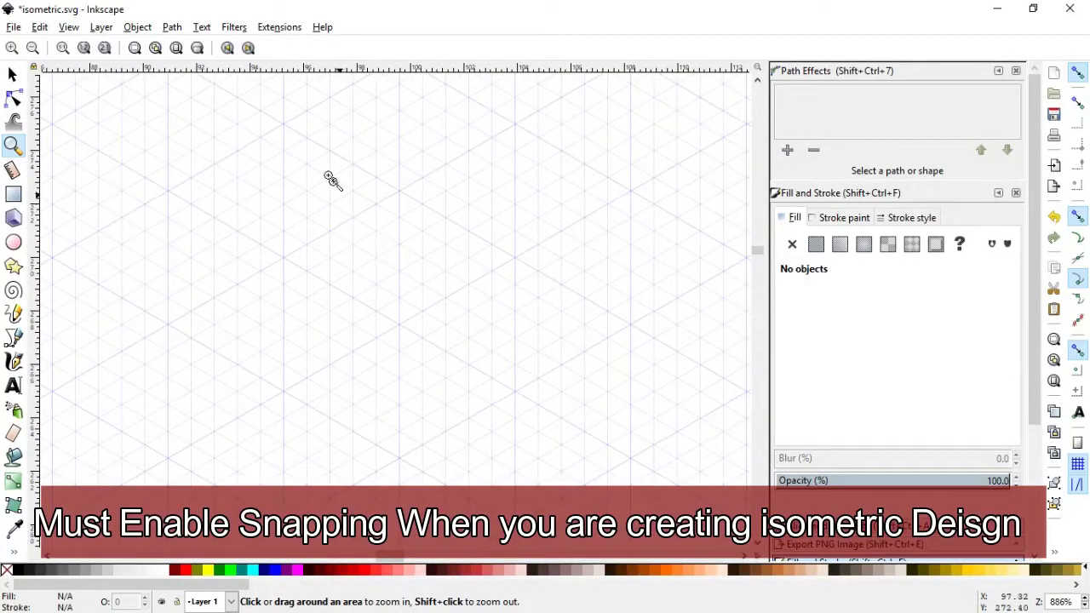
left_click_drag(375, 356, 404, 386)
key("minus")
key("minus")
key("minus")
key("minus")
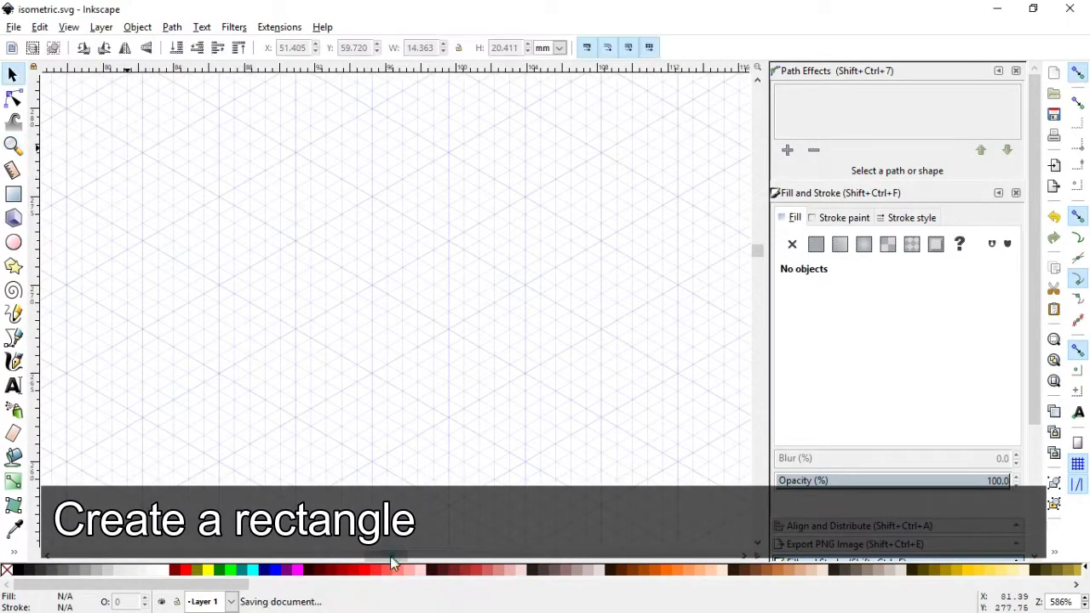
left_click_drag(392, 562, 388, 564)
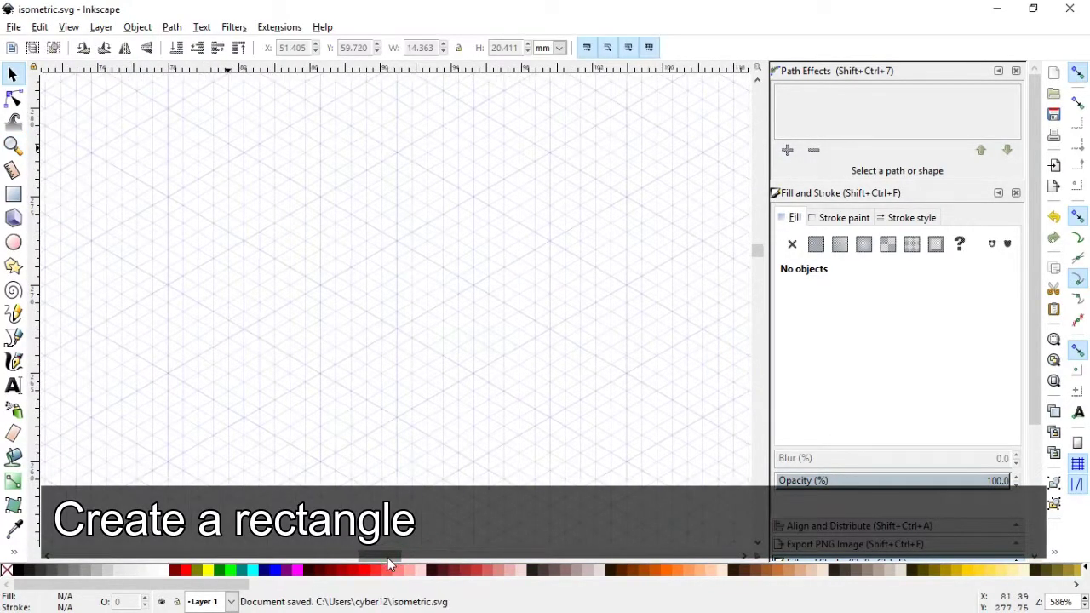
left_click(13, 194)
left_click_drag(305, 154, 351, 196)
- Convert the rectangle to a path and move it down-left so its corner snaps to a grid intersection
left_click(171, 27)
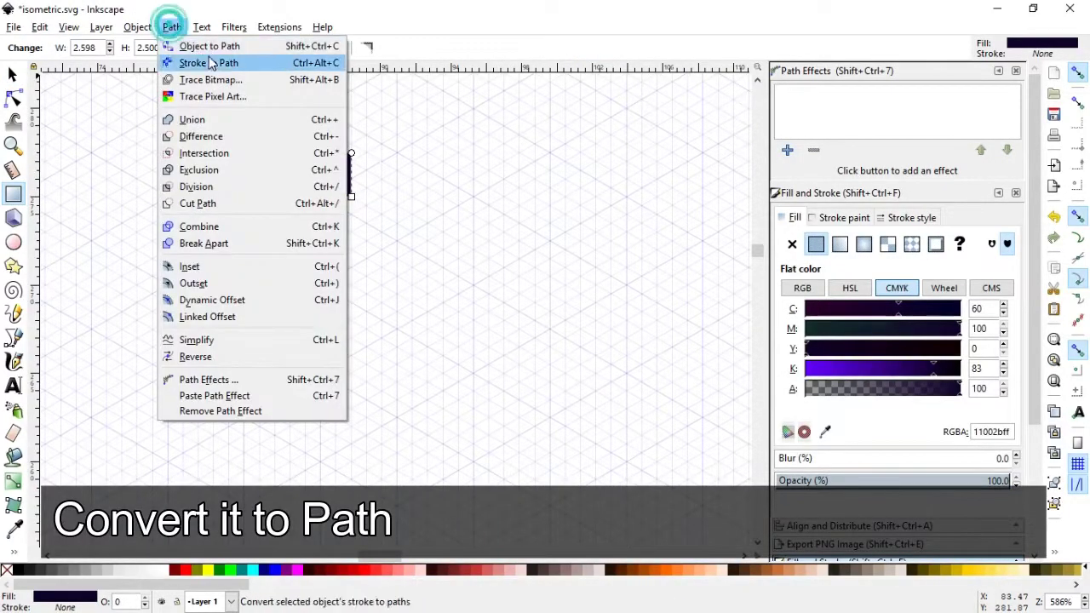
left_click(209, 42)
key("s")
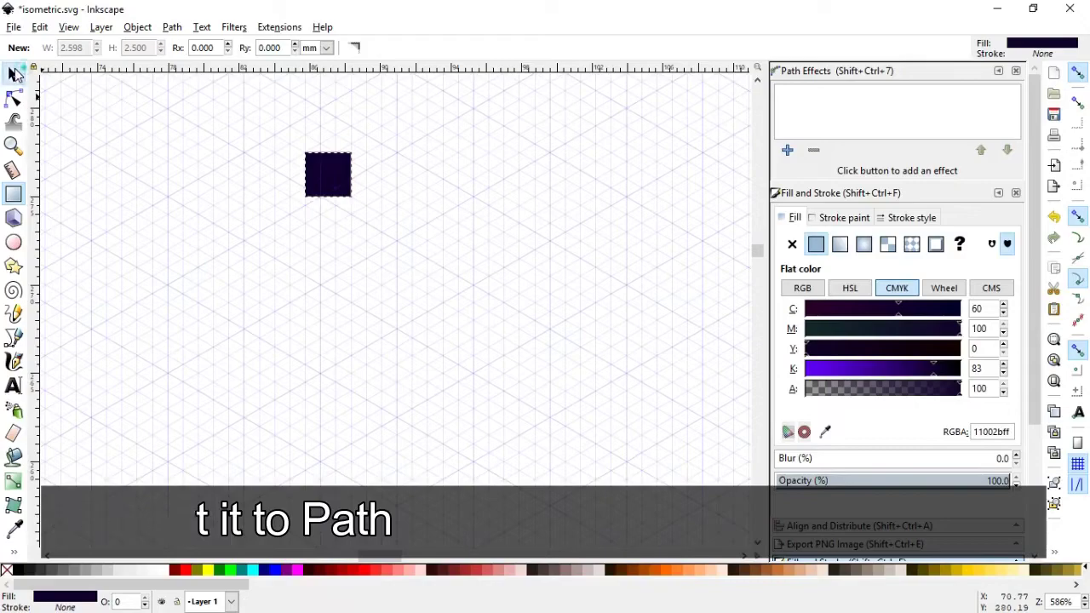
left_click_drag(331, 179, 267, 232)
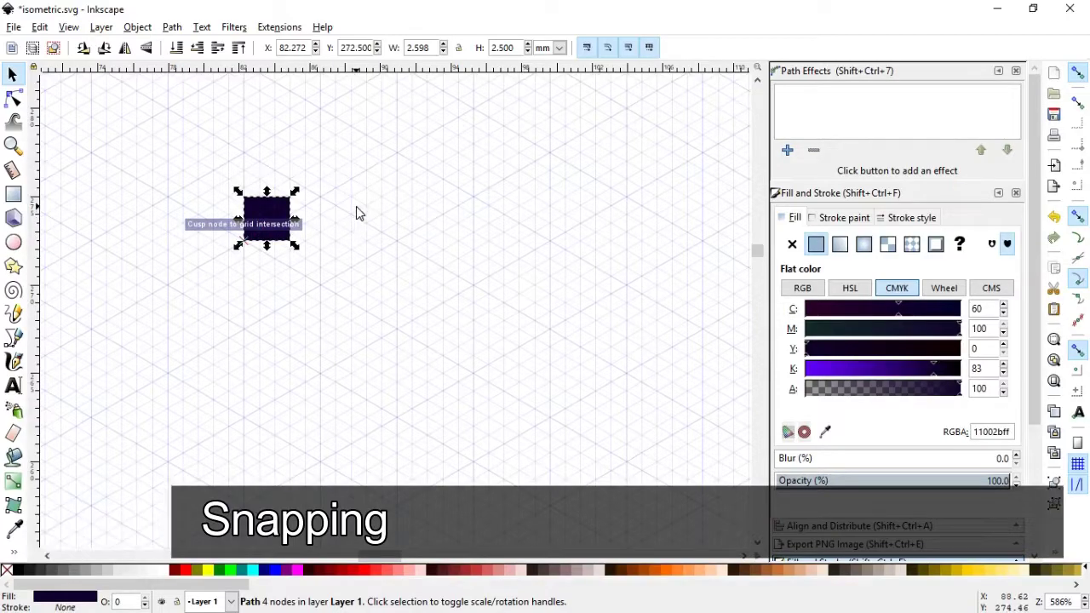
- Reshape the path's four nodes along grid intersections into an upward-slanting isometric bar with vertical ends, about 17.3 mm wide and 15 mm high
left_click(14, 100)
left_click_drag(291, 241, 320, 285)
left_click_drag(292, 198, 550, 153)
left_click_drag(244, 199, 504, 92)
scroll(503, 170, "up", 3)
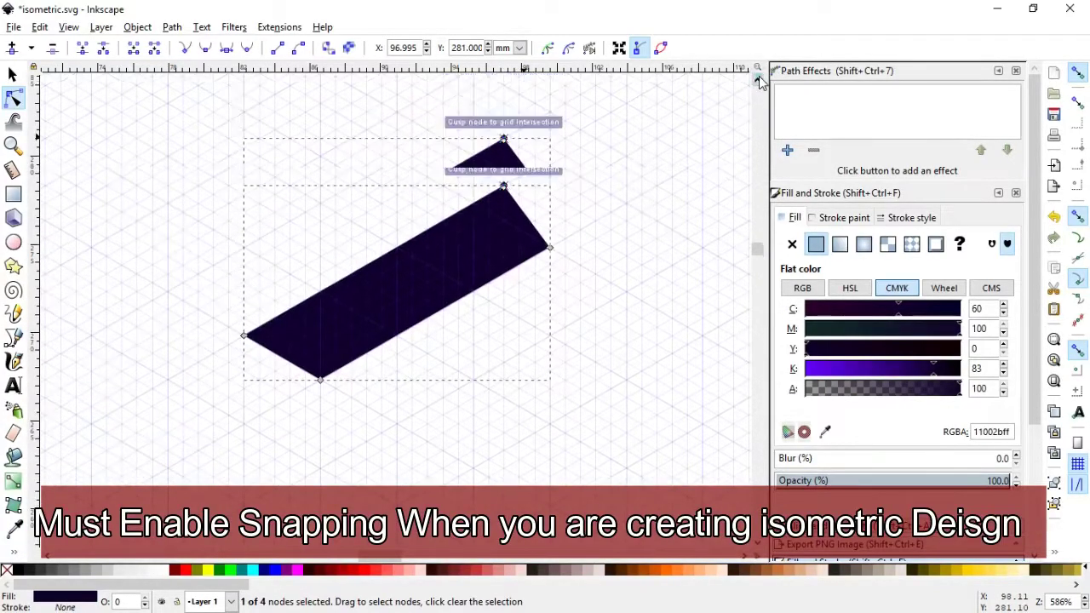
left_click_drag(503, 185, 554, 162)
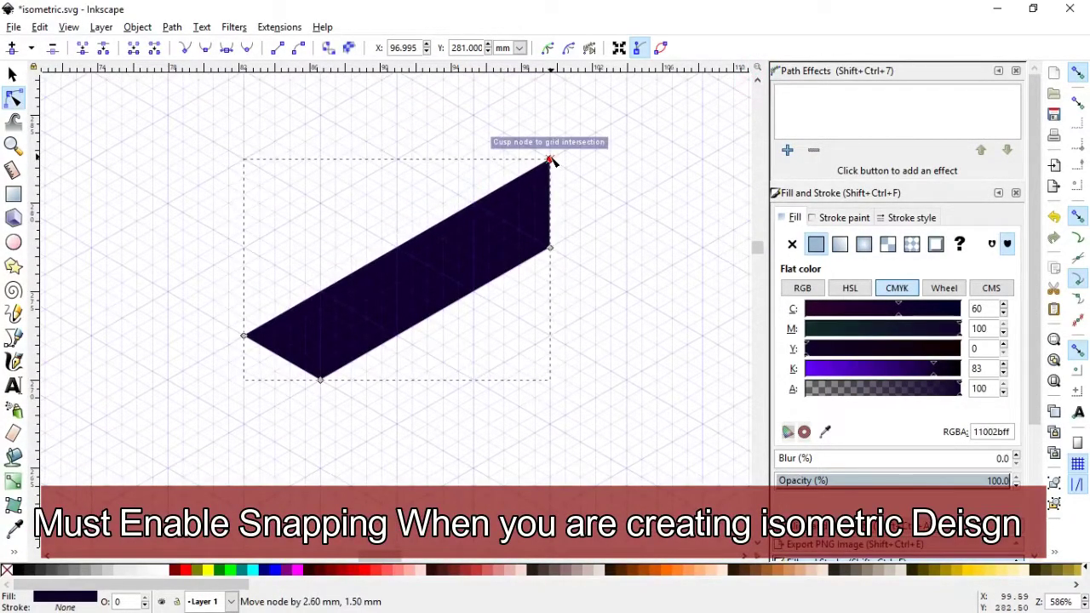
left_click_drag(321, 380, 244, 425)
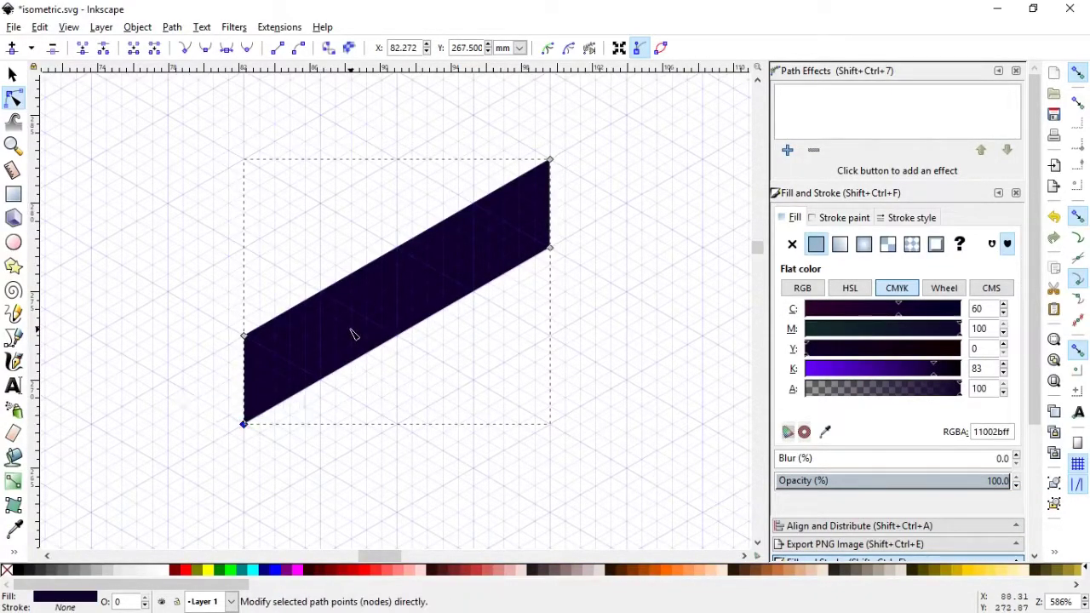
- Duplicate the slanted bar twice, stack the copies directly below it at 10 mm intervals, and save the document
key("minus")
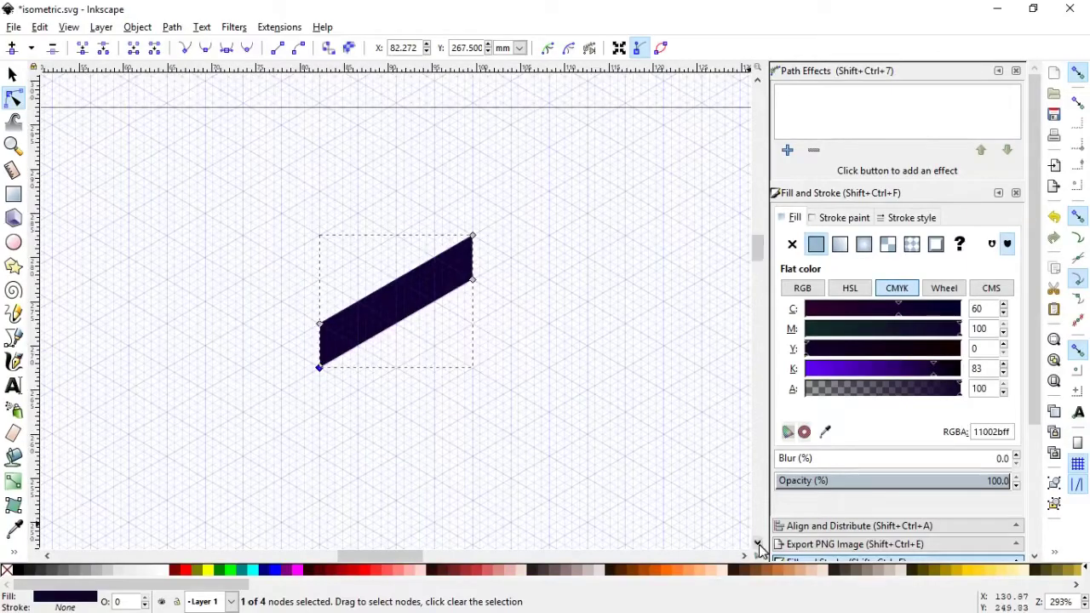
scroll(758, 546, "down", 5)
key("s")
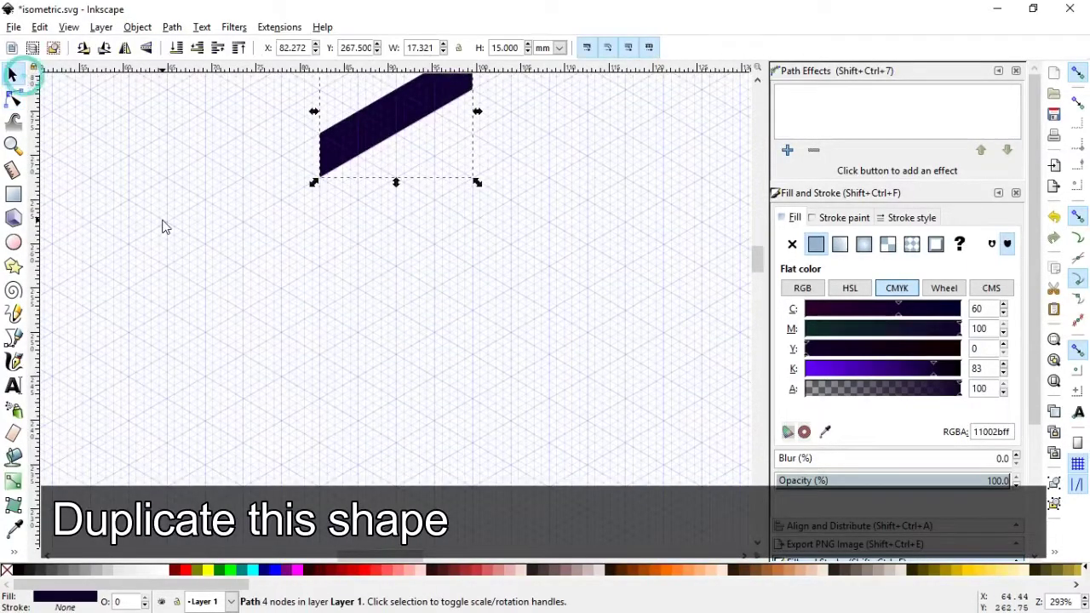
key("ctrl+d")
left_click_drag(363, 158, 354, 241)
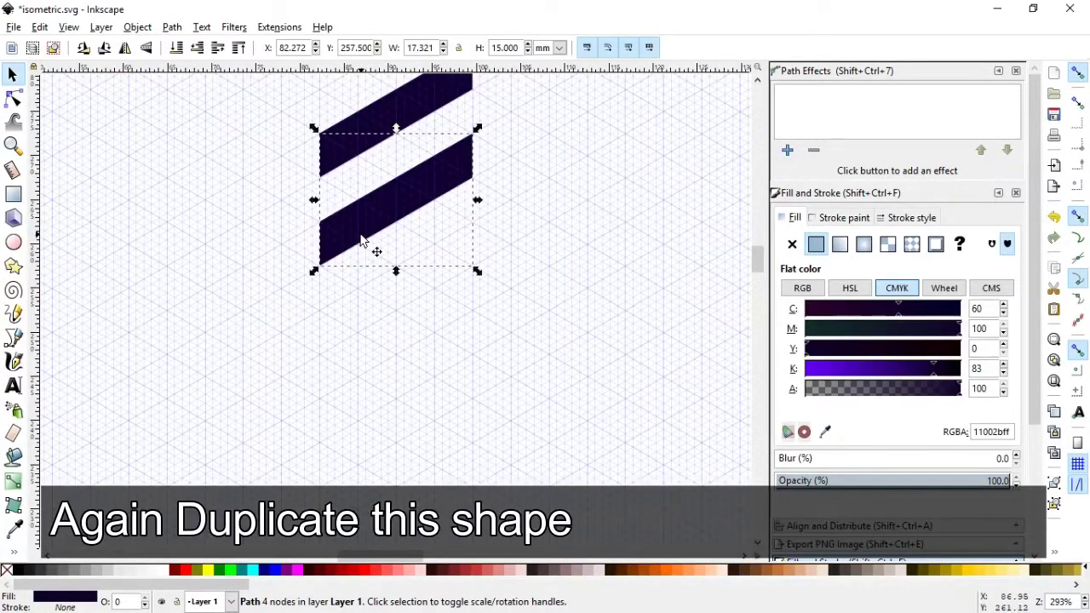
key("ctrl+d")
left_click_drag(361, 239, 363, 331)
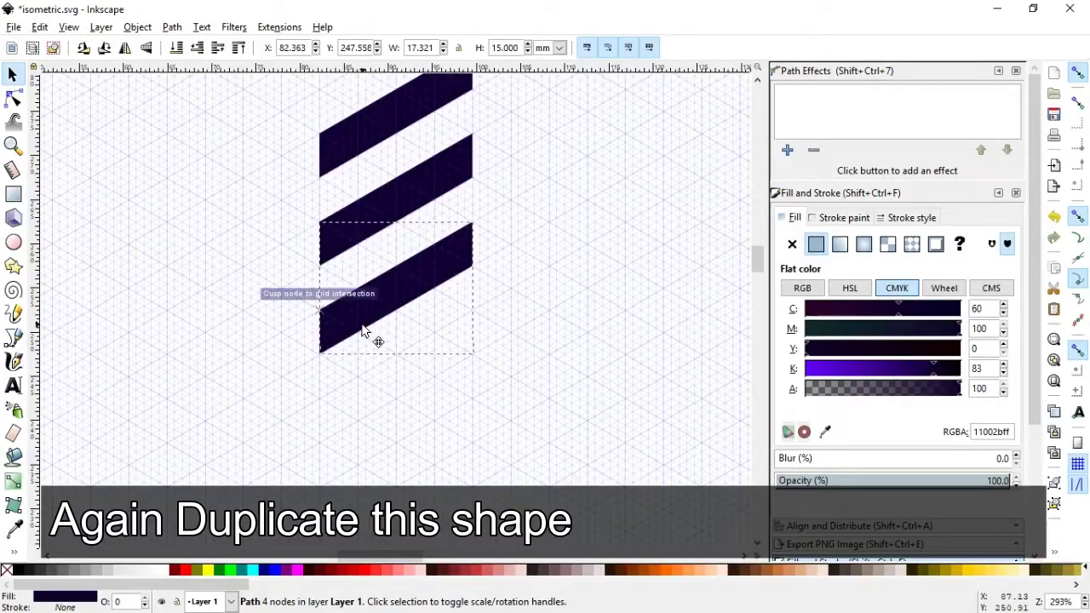
left_click(537, 261)
key("ctrl+s")
- Change the fill of the middle slanted bar to orange
key("minus")
key("minus")
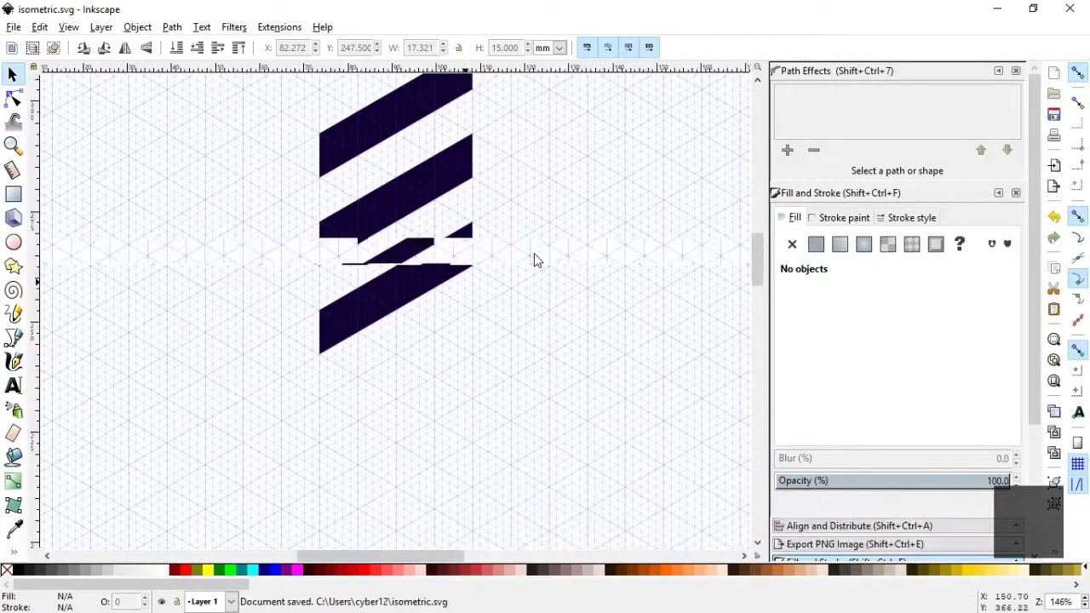
left_click(401, 258)
left_click(666, 566)
left_click(454, 335)
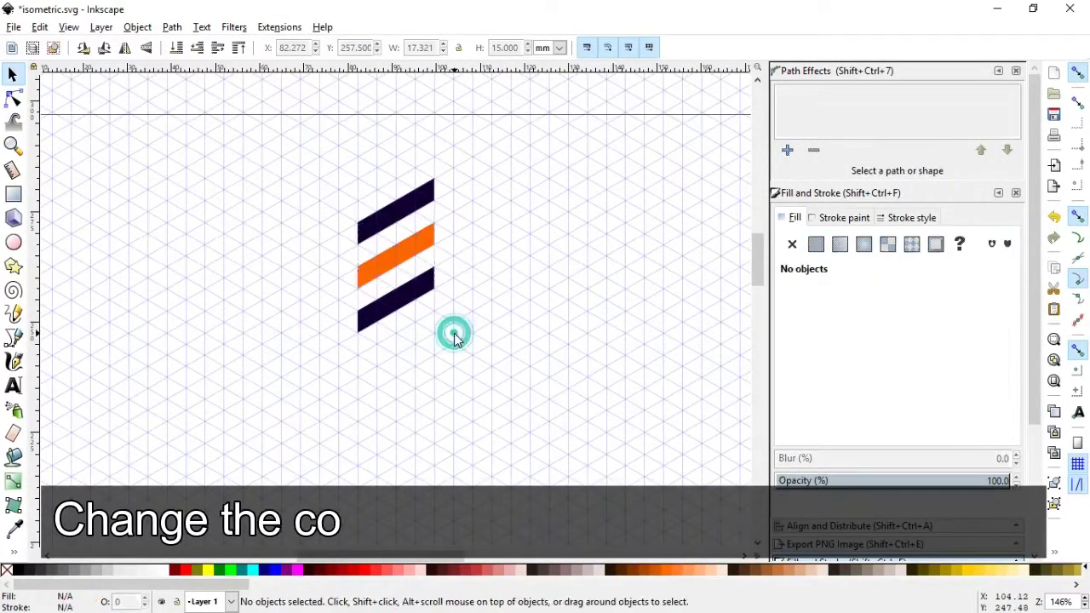
- Duplicate the orange bar and the navy bar below it, and place the copies underneath to continue the alternating stack
left_click(405, 259)
left_click(389, 308, "shift")
key("ctrl+d")
left_click_drag(422, 247, 431, 340)
left_click(516, 334)
- Extend the left-end nodes of all five bars down along the isometric grid to make each bar about 26 mm wide
key("n")
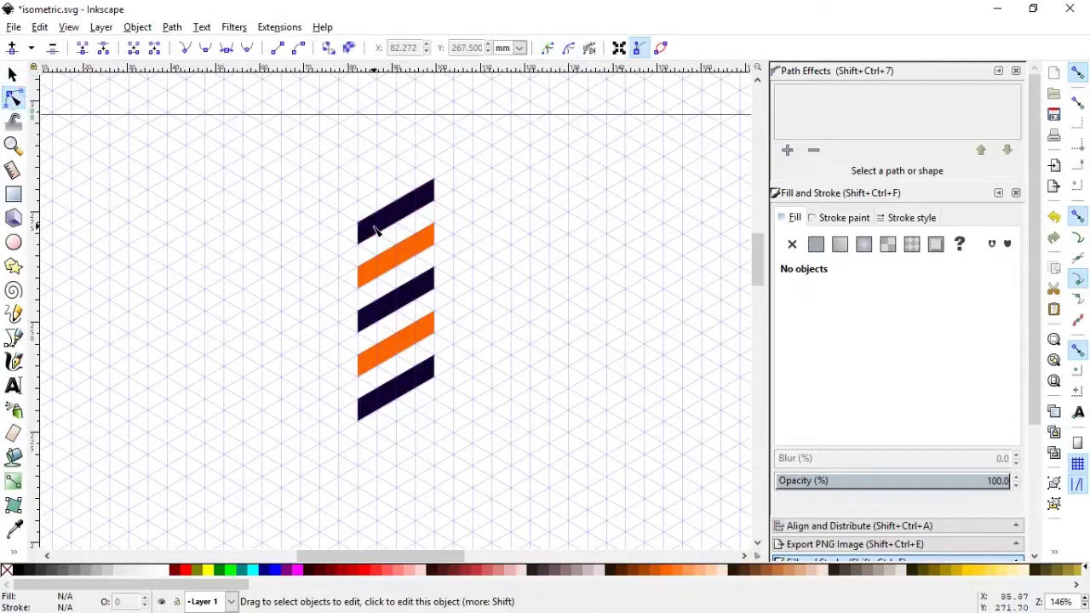
left_click(375, 229)
left_click(371, 275, "shift")
left_click(375, 318, "shift")
left_click(373, 362, "shift")
left_click(372, 407, "shift")
left_click_drag(323, 200, 329, 449)
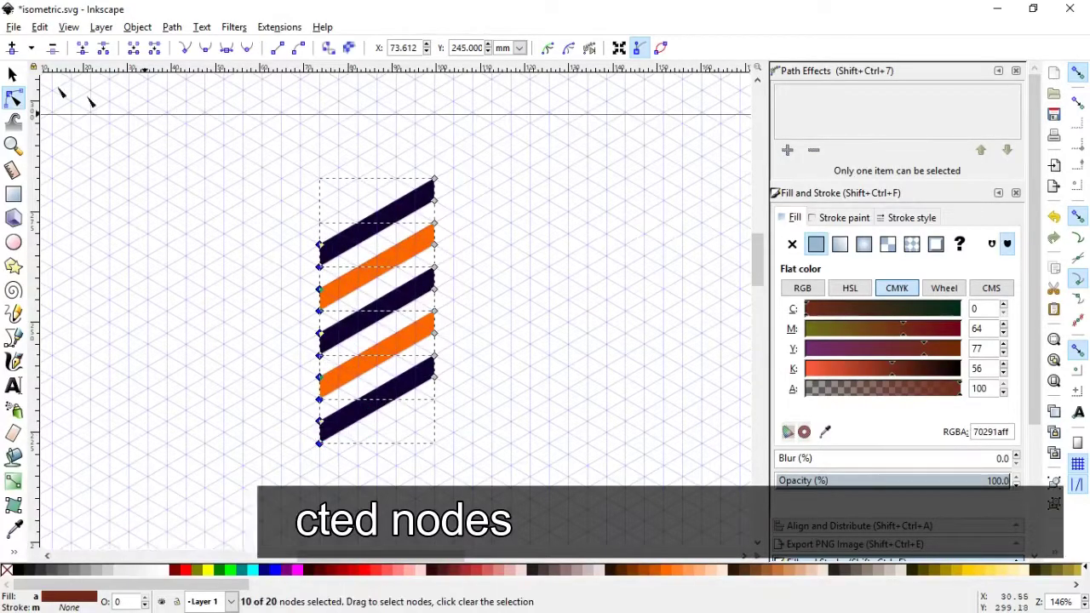
left_click(13, 75)
left_click(205, 162)
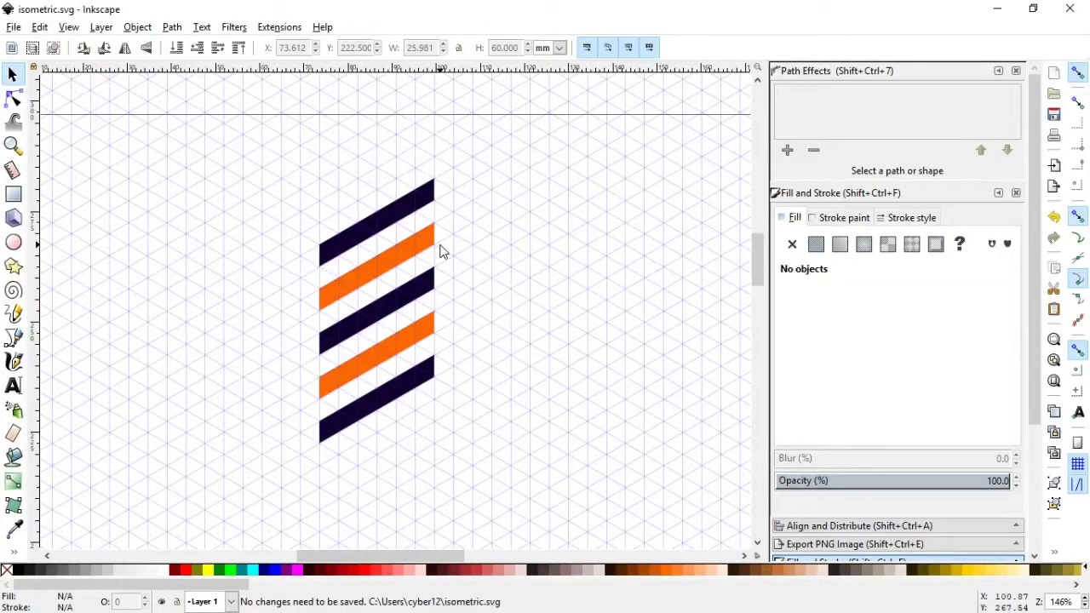
- Duplicate all bars except the middle navy one, flip the copies horizontally, and snap them to the originals' right ends as chevrons
left_click(431, 254)
left_click(428, 213, "shift")
left_click(407, 339, "shift")
left_click(340, 428, "shift")
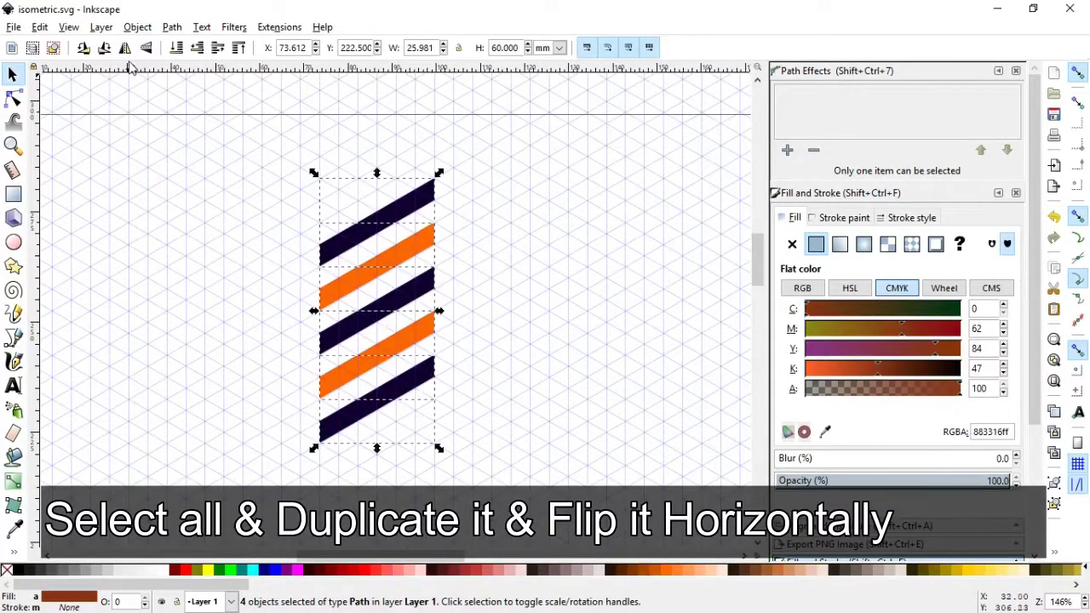
right_click(362, 272)
left_click(407, 383)
key("h")
left_click_drag(341, 208, 462, 208)
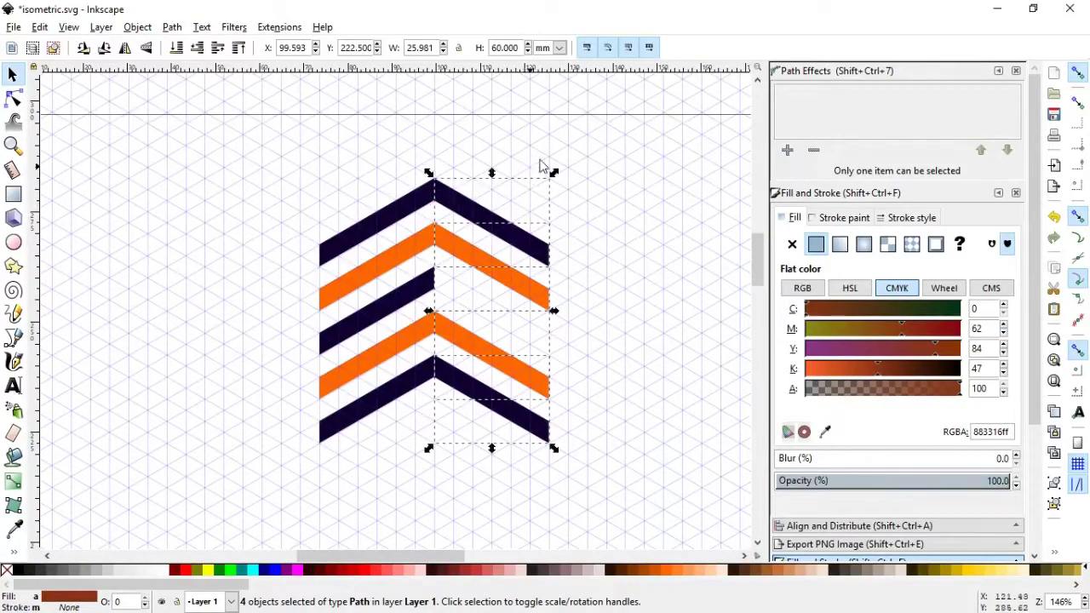
- Duplicate the middle navy bar, flip the copy horizontally and snap it to the right end to complete the third chevron
left_click(418, 286)
key("ctrl")
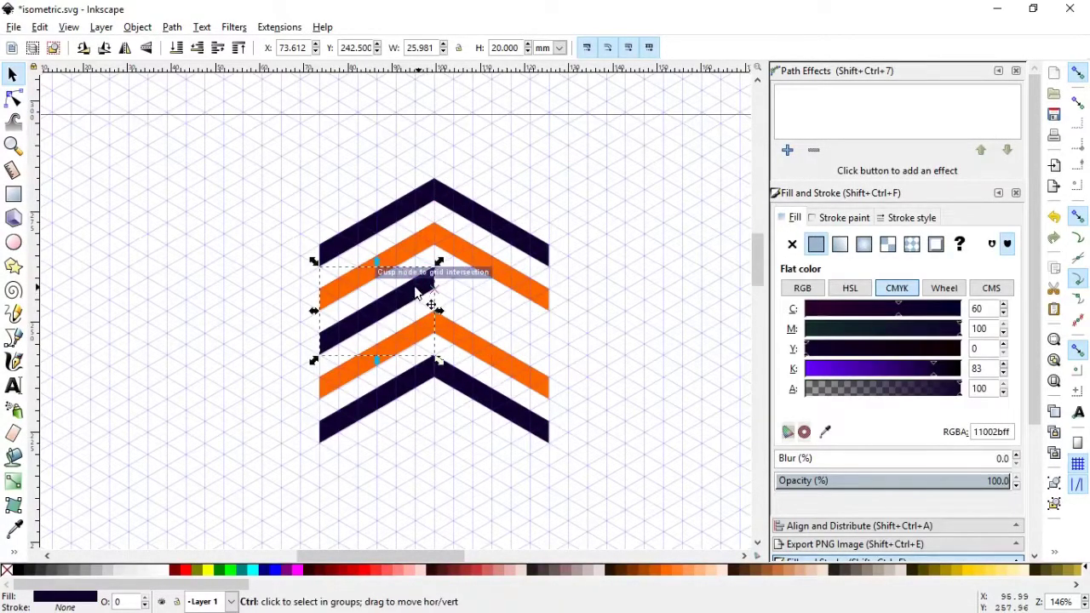
left_click_drag(407, 296, 552, 308)
left_click(655, 416)
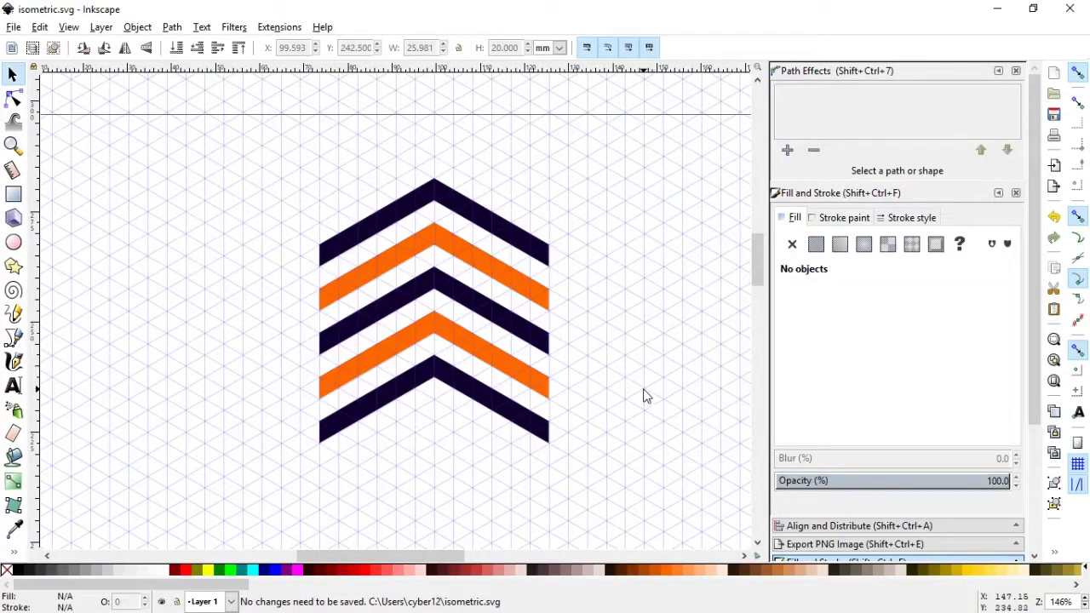
- Draw an orange rectangle about 13 by 57.5 mm over the chevrons' left ends and set its opacity to 60.9%
left_click(13, 194)
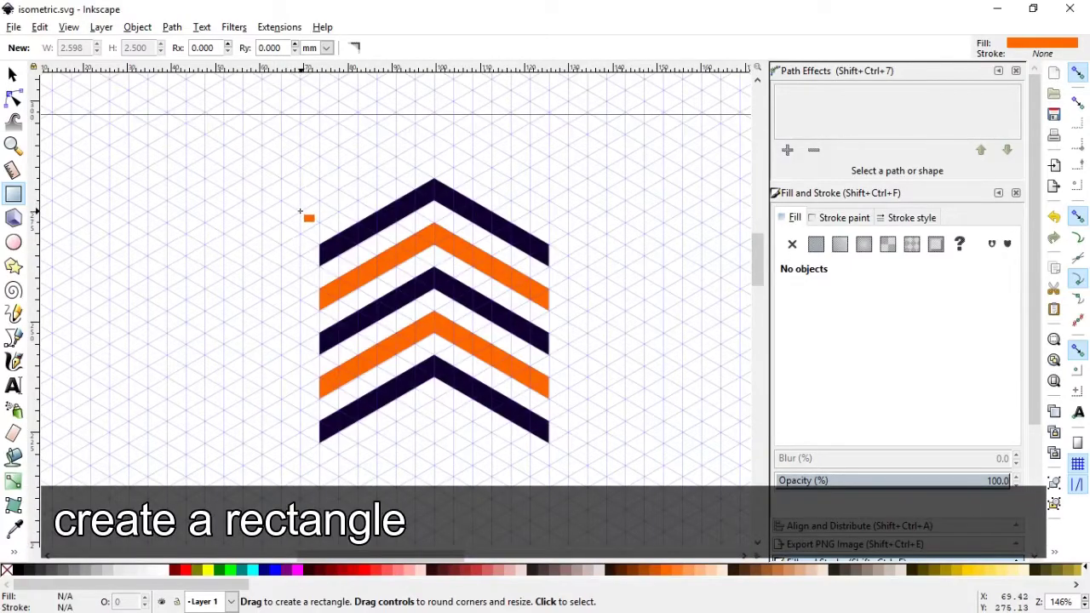
left_click_drag(299, 212, 358, 465)
left_click(13, 74)
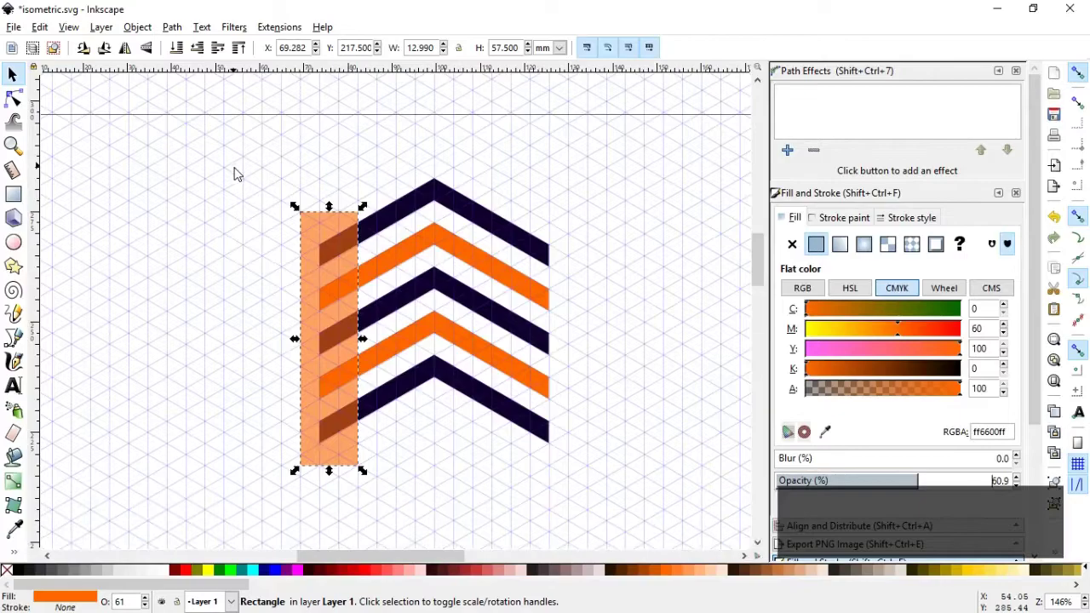
- Place a copy of the translucent rectangle over the chevrons' right ends and fill it with teal
left_click_drag(362, 339, 542, 334)
right_click(341, 256)
left_click(381, 363)
left_click(252, 570)
left_click(635, 343)
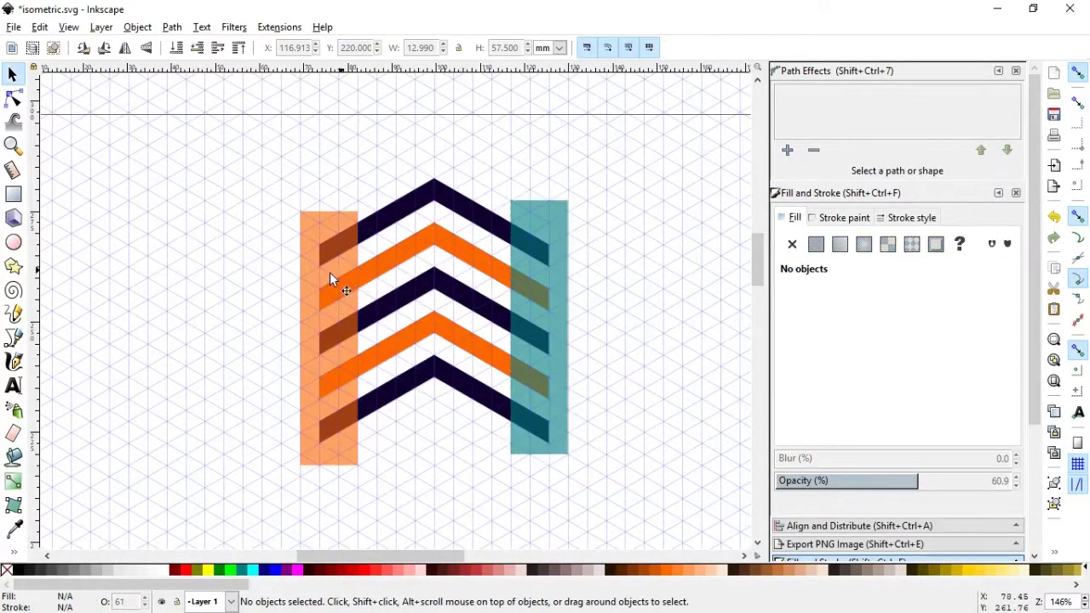
- Trim the left end of the upper orange chevron by subtracting the orange rectangle with Difference
left_click(326, 272)
left_click(375, 271, "shift")
left_click(172, 26)
left_click(188, 133)
left_click(380, 161)
- Trim the left end of the lower orange chevron with the overlapping rectangle using Difference
left_click(323, 332)
left_click(413, 353, "shift")
left_click(172, 26)
left_click(188, 133)
left_click(488, 185)
- Subtract the teal rectangle from the right half of the middle navy chevron using Difference
left_click(556, 206)
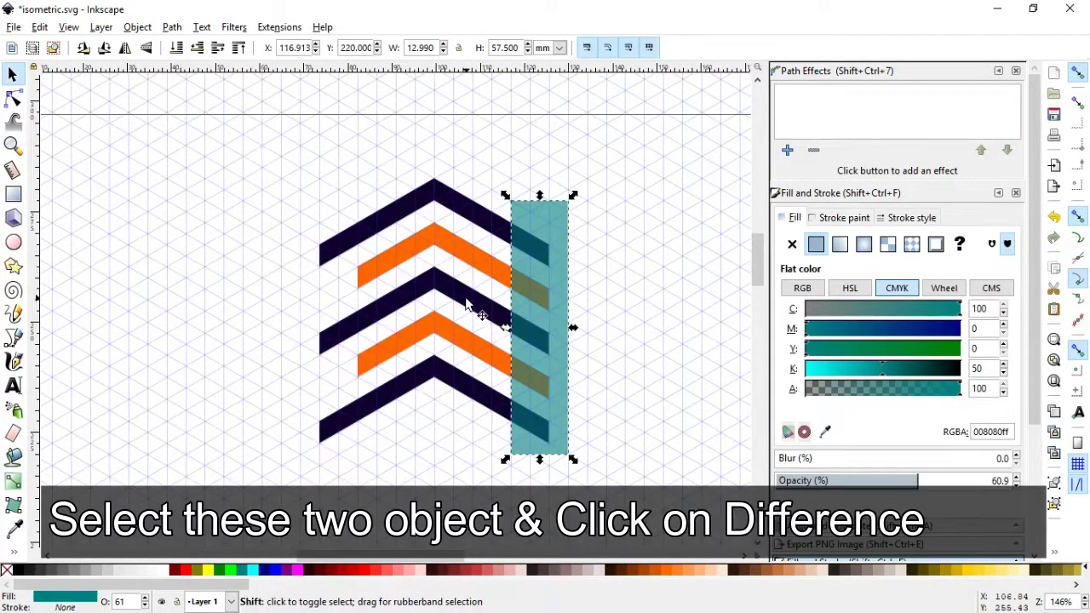
left_click(507, 311, "shift")
left_click(172, 28)
left_click(204, 136)
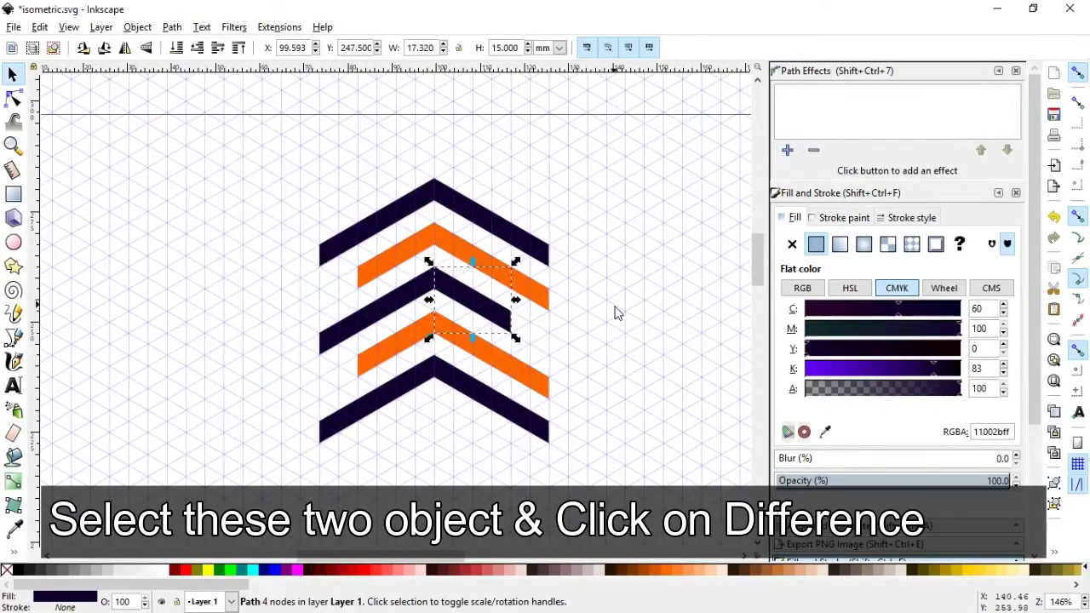
left_click(586, 309)
- Draw a narrow teal rectangle about 4.3 by 37.5 mm down the navy chevrons' left ends and convert it to a path
key("r")
left_click_drag(320, 246, 338, 421)
left_click(12, 75)
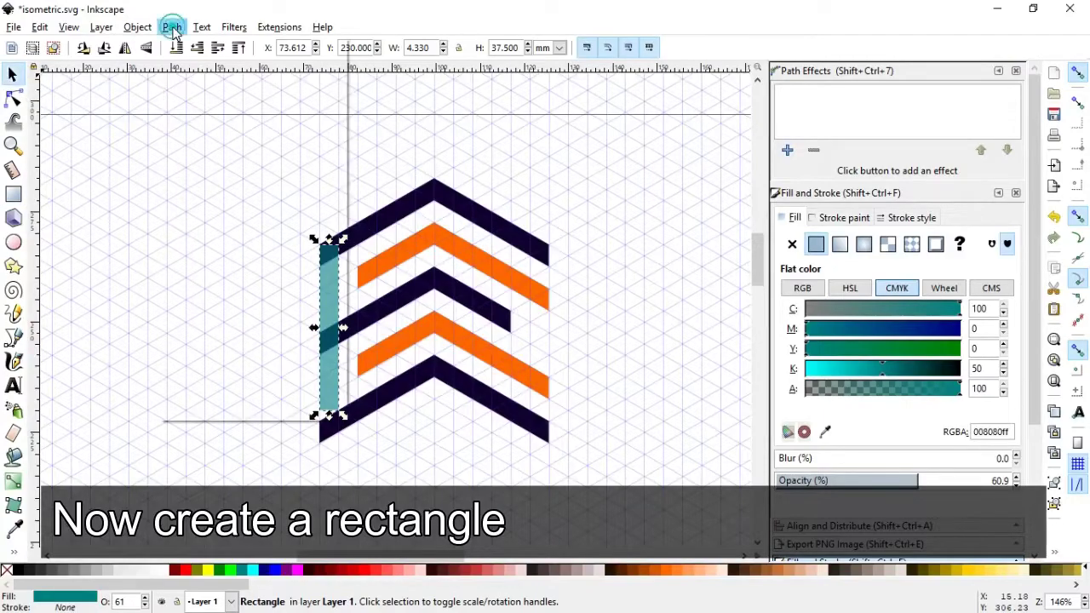
left_click(172, 27)
left_click(189, 49)
- Snap the narrow teal rectangle's lower corner nodes to the bottom navy bar's slanted lower edge, making the strip about 45 mm tall
left_click(13, 100)
mouse_move(353, 435)
left_mouse_down()
mouse_move(329, 438)
mouse_move(340, 445)
mouse_move(338, 432)
left_mouse_up()
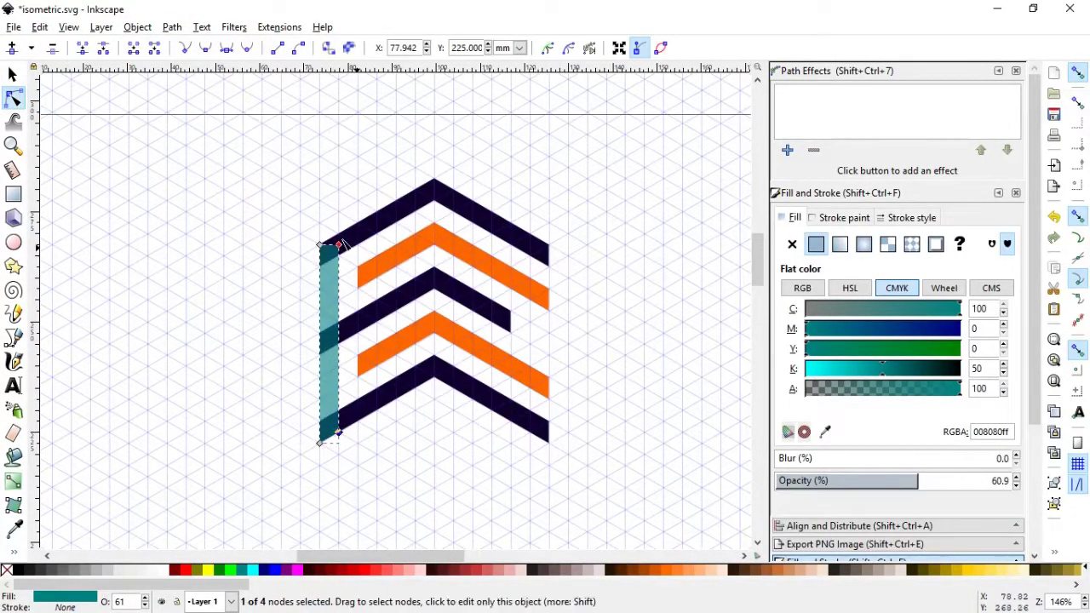
left_click(13, 75)
left_click(144, 181)
- Duplicate the teal strip, flip it horizontally, align it with the chevrons' right ends, and save the document
left_click(330, 358)
key("ctrl+d")
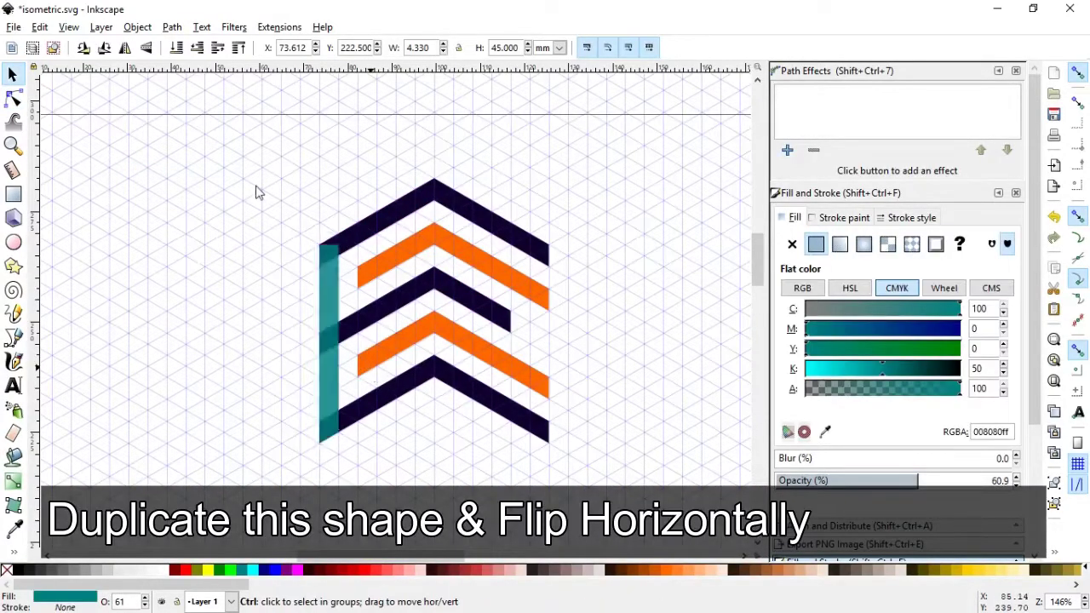
left_click_drag(333, 284, 547, 284)
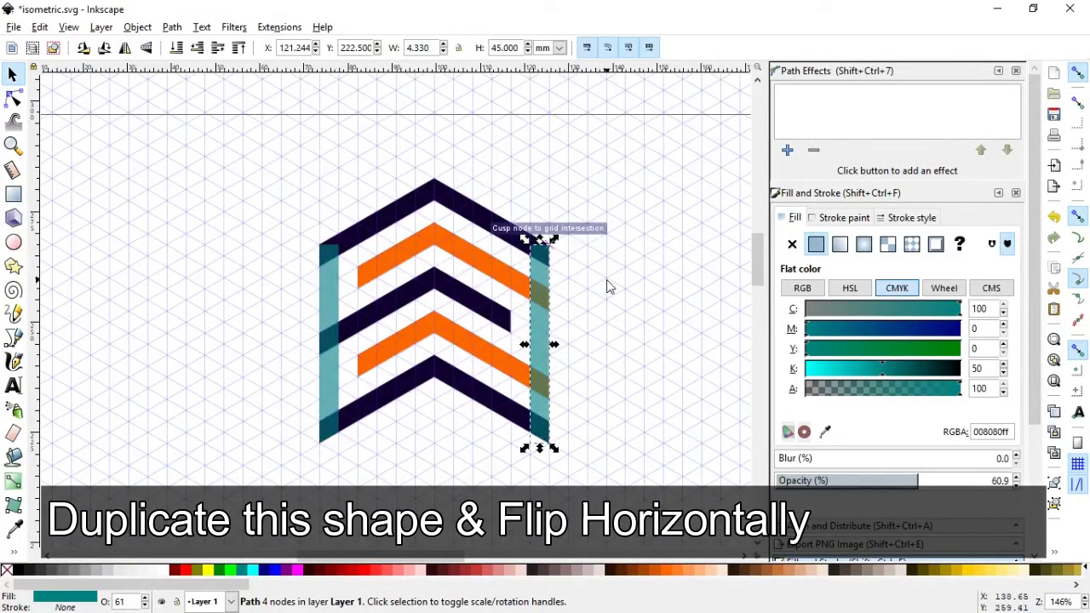
left_click(611, 307)
key("ctrl+s")
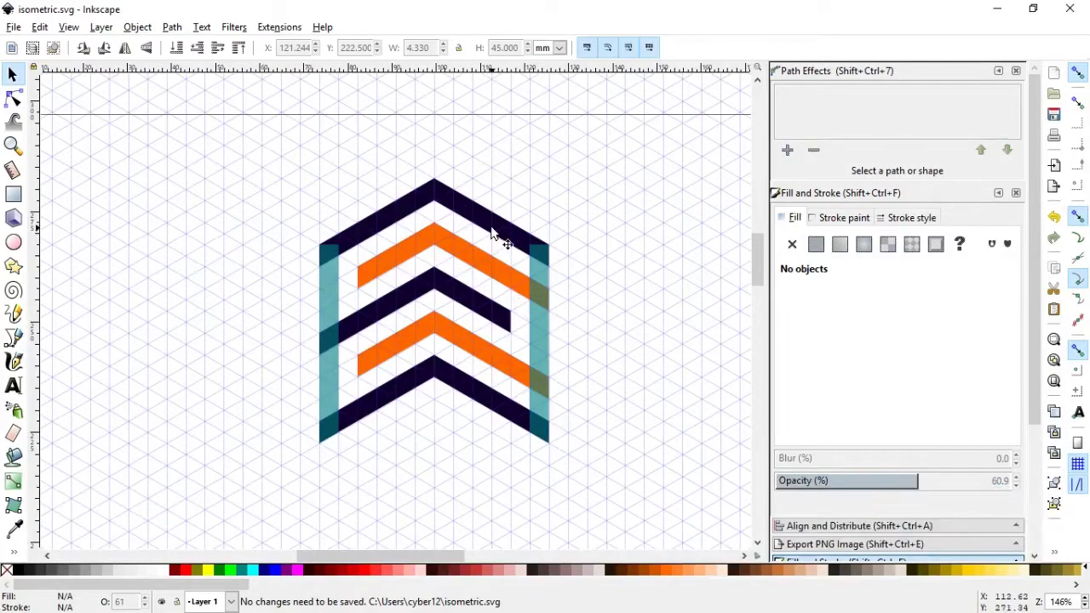
- Merge the right-half bars and the right teal strip into a single navy shape with Union
left_click(544, 305, "shift")
left_click(475, 392, "shift")
left_click(477, 346, "shift")
left_click(478, 257, "shift")
left_click(173, 27)
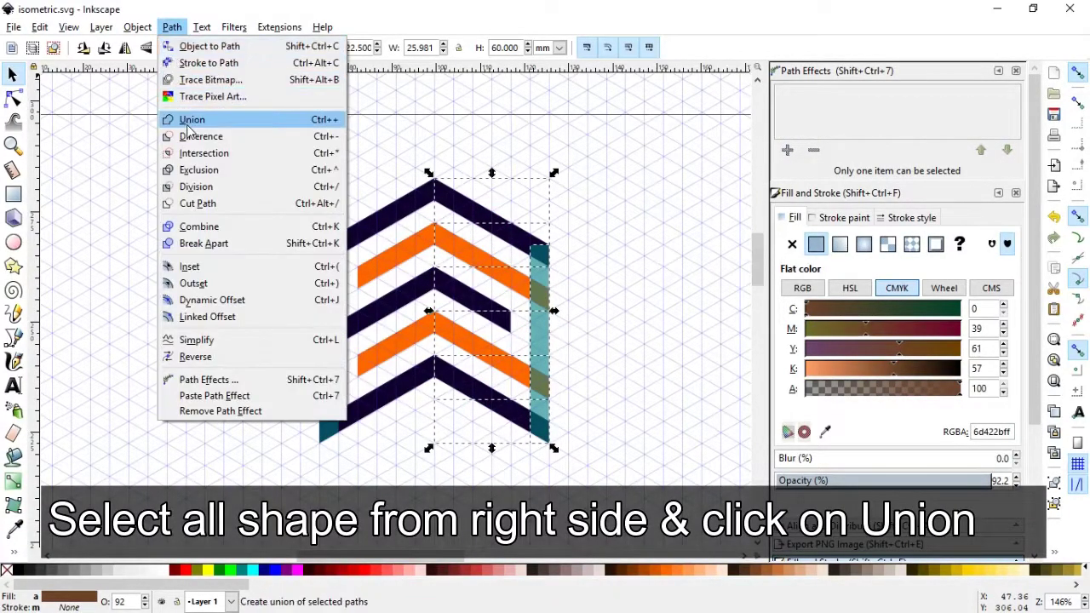
left_click(188, 114)
left_click(590, 364)
- Merge all left-half bars and the left strip with Union, fill the result teal (008080), and save the document
left_click_drag(282, 149, 441, 460)
left_click(172, 27)
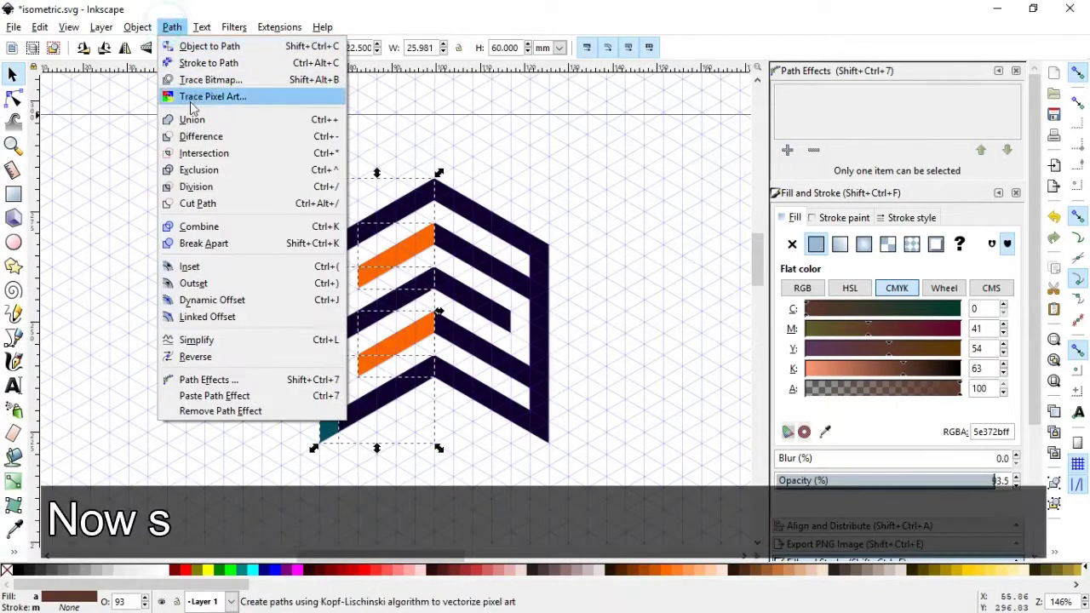
left_click(193, 118)
left_click(241, 570)
left_click(630, 361)
key("ctrl+s")
key("ctrl+s")
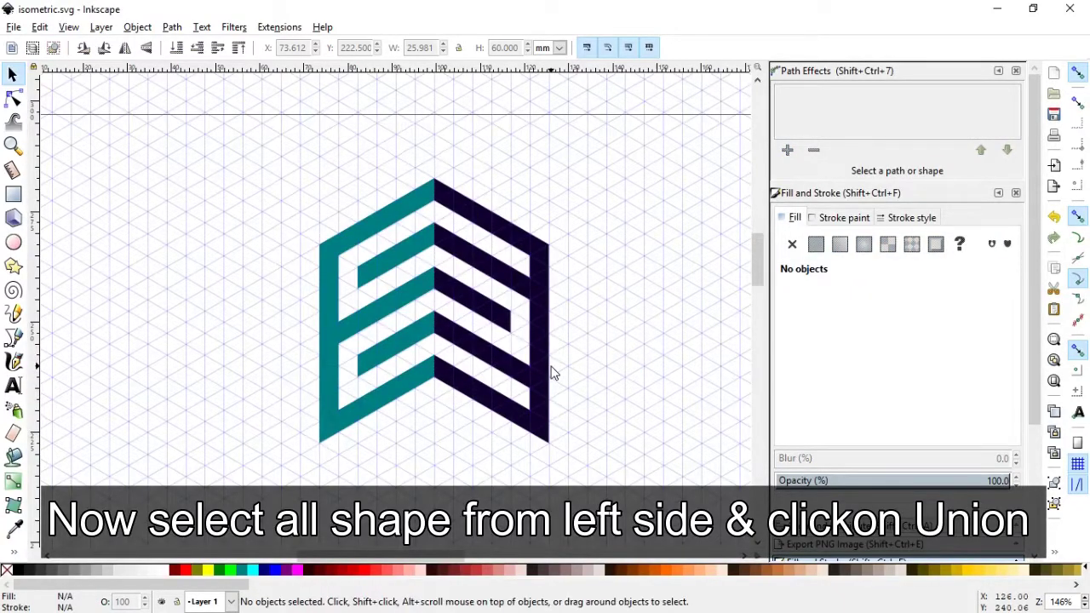
- Draw a small teal rectangle about 8.7 by 10 mm beside the logo and convert it to a path
key("n")
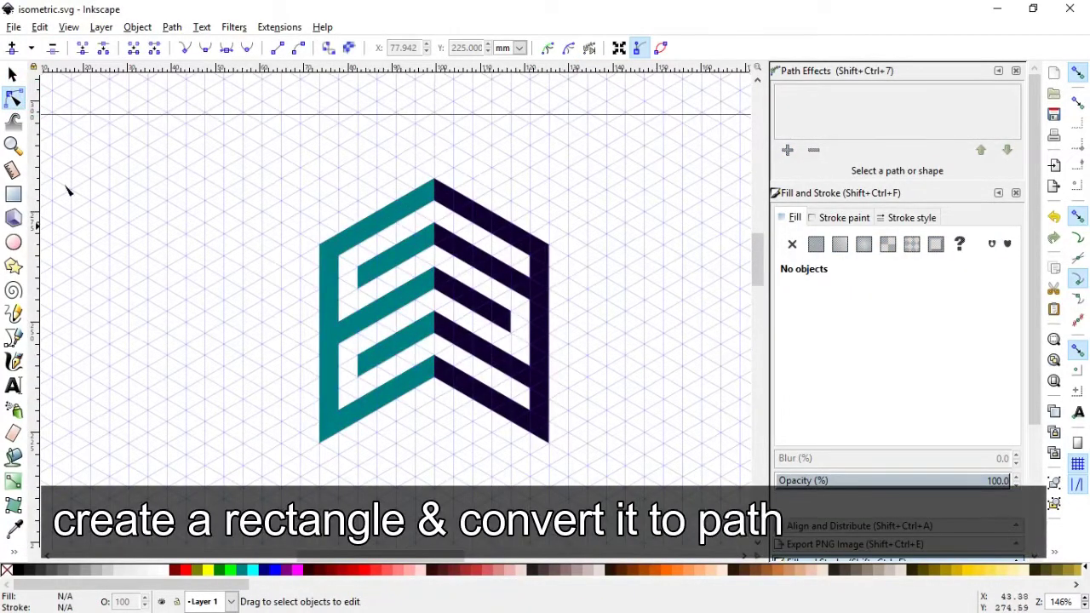
left_click(15, 194)
left_click_drag(203, 223, 243, 267)
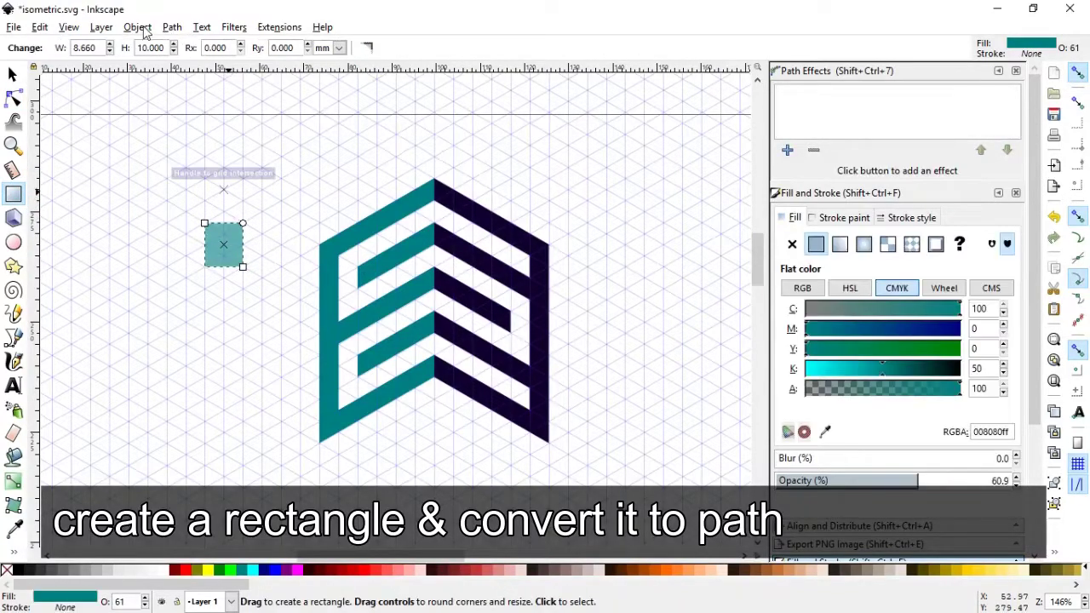
key("shift+ctrl+c")
key("s")
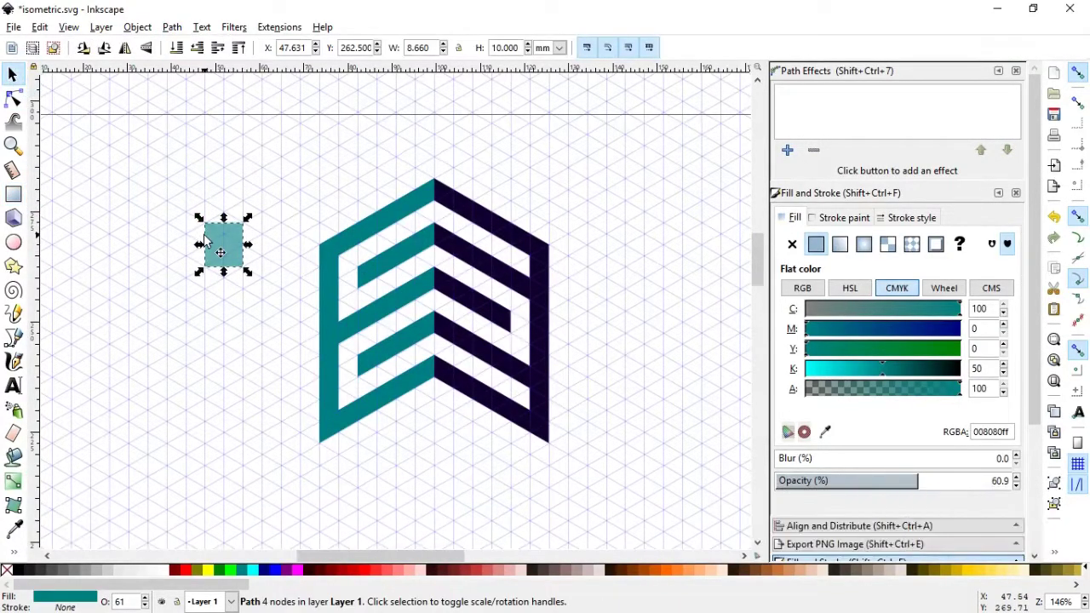
- Duplicate the small rectangle three times and place one copy against the central fold, between the second and third left bars
key("ctrl+d")
left_click_drag(221, 255, 228, 355)
key("ctrl+d")
key("ctrl+d")
left_click_drag(229, 355, 428, 278)
- Reshape the placed rectangle's corner nodes into a shadow running from the second left bar's end across to the right vertical bar
left_click(14, 150)
left_click_drag(287, 162, 623, 452)
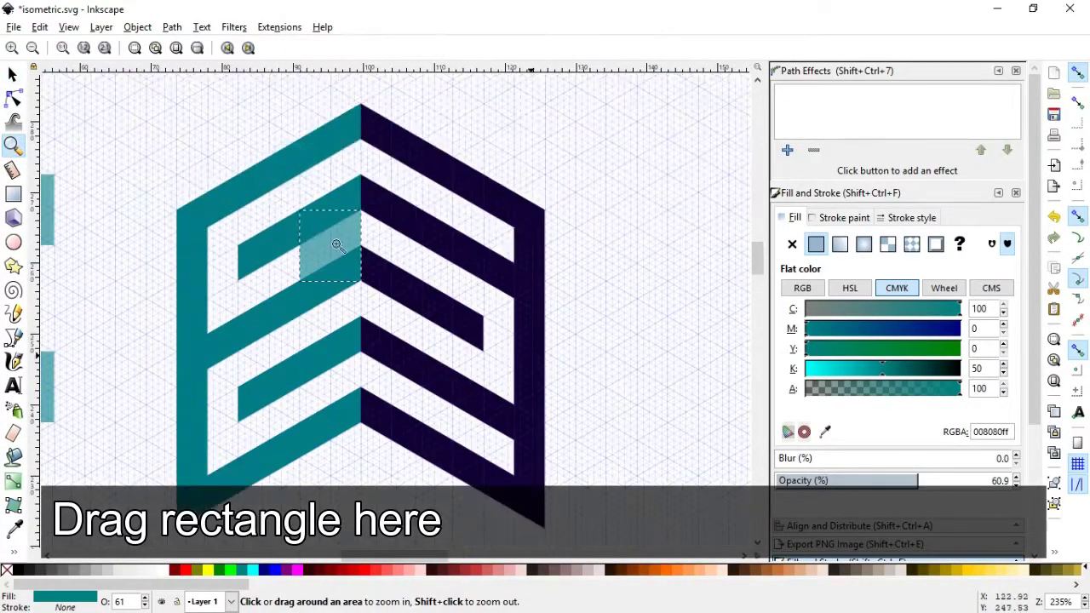
left_click(13, 98)
left_click_drag(300, 211, 238, 282)
left_click(360, 282)
left_click_drag(363, 318, 522, 305)
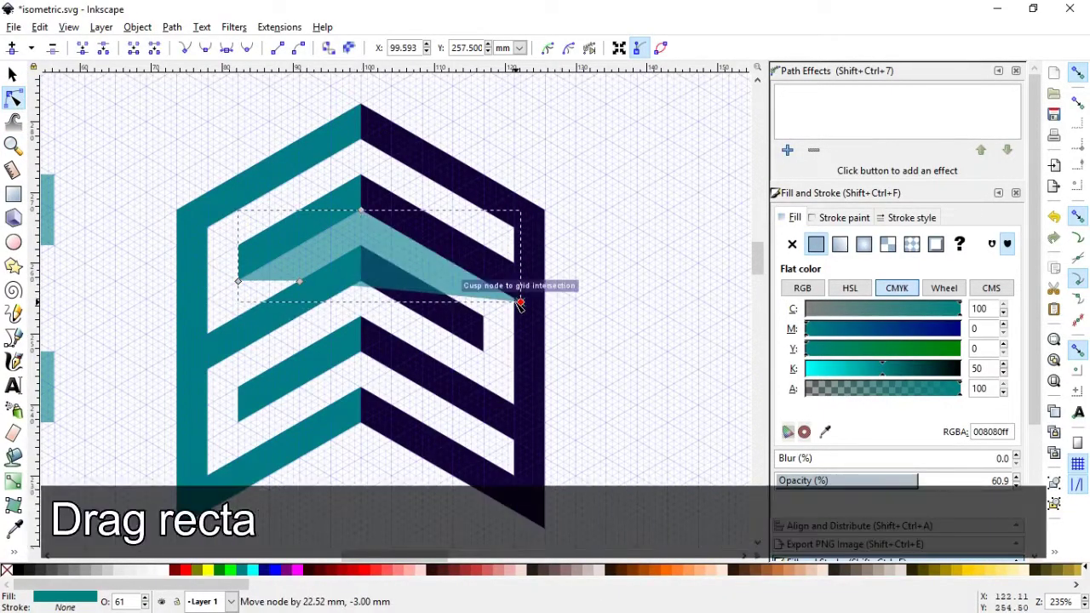
left_click_drag(303, 284, 520, 444)
key("s")
left_click(625, 260)
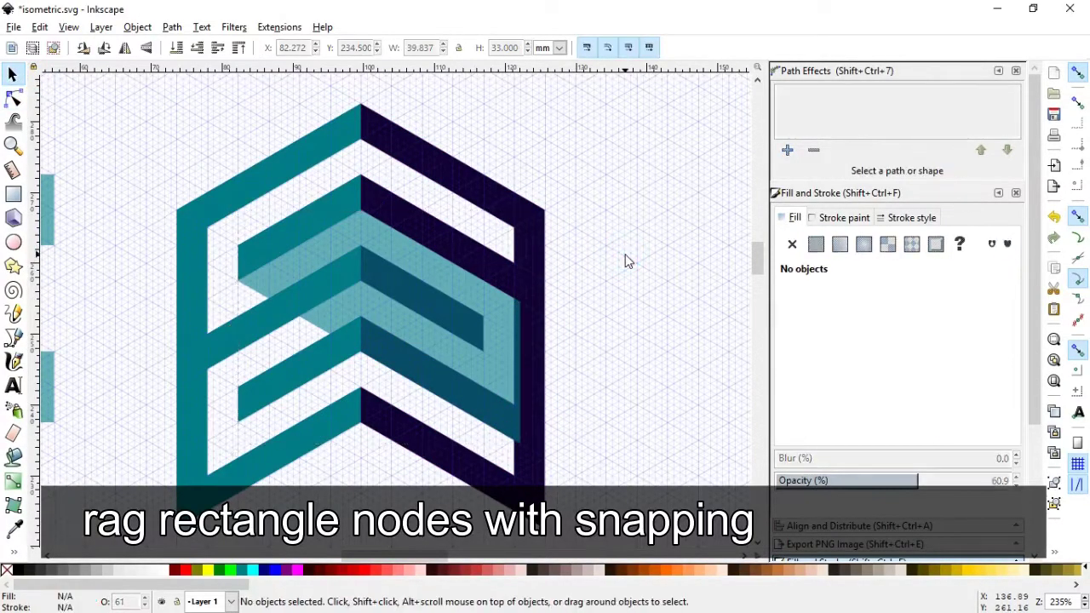
- Duplicate the teal shadow shape, move the copy straight down 20 mm, lower it to the bottom, and save the document
key("minus")
left_click(383, 266)
key("ctrl+d")
left_click_drag(376, 260, 378, 409)
left_click(137, 27)
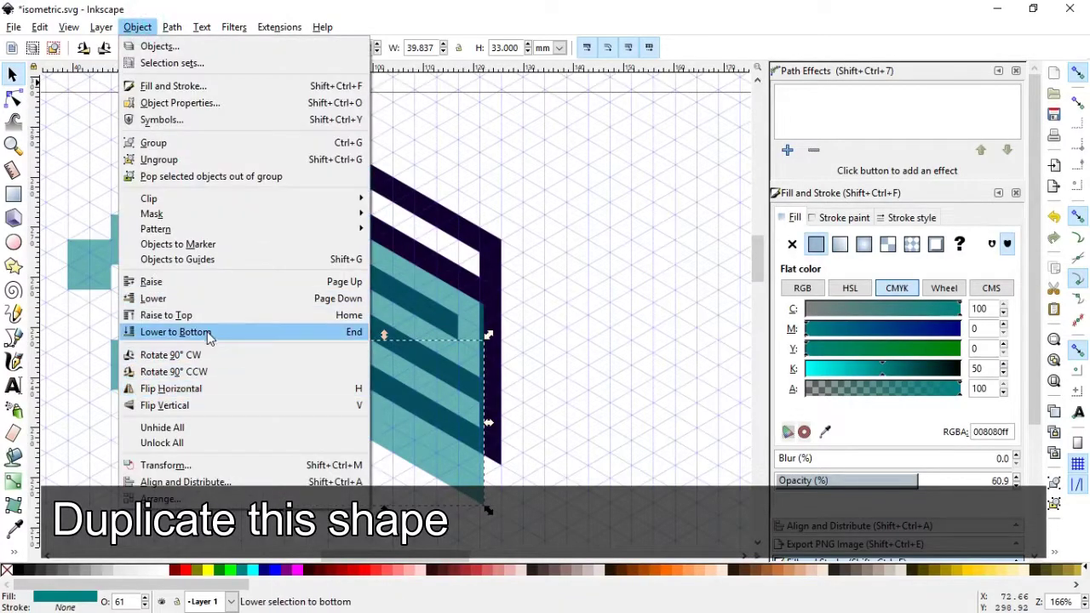
left_click(210, 336)
left_click(575, 365)
key("ctrl+s")
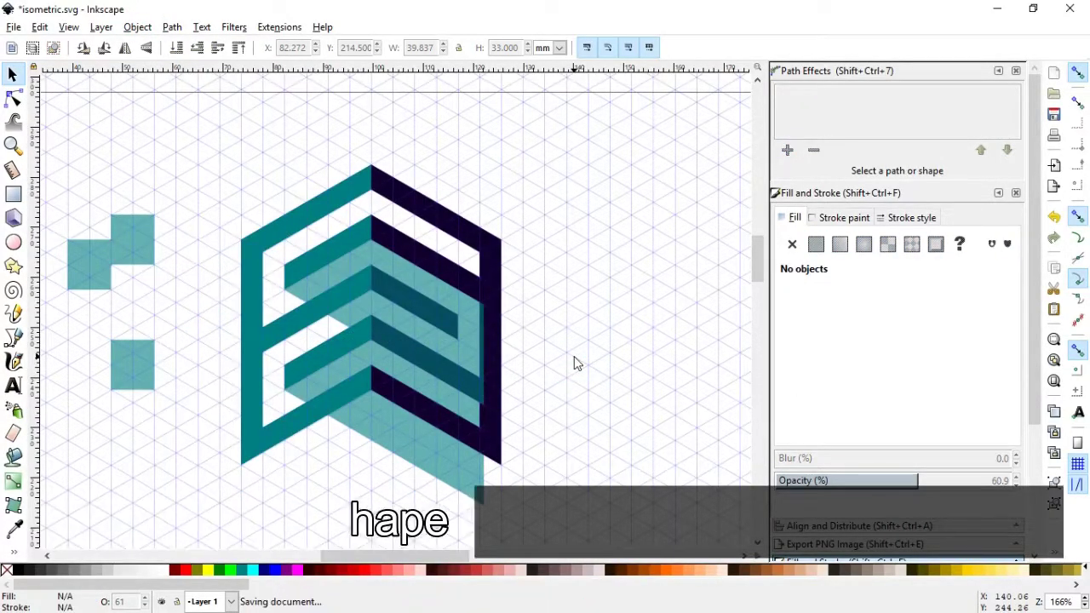
- Duplicate the lower shadow, flip it horizontally, fill it dark red (a02c2c), and snap it under the third left bar
left_click(419, 457)
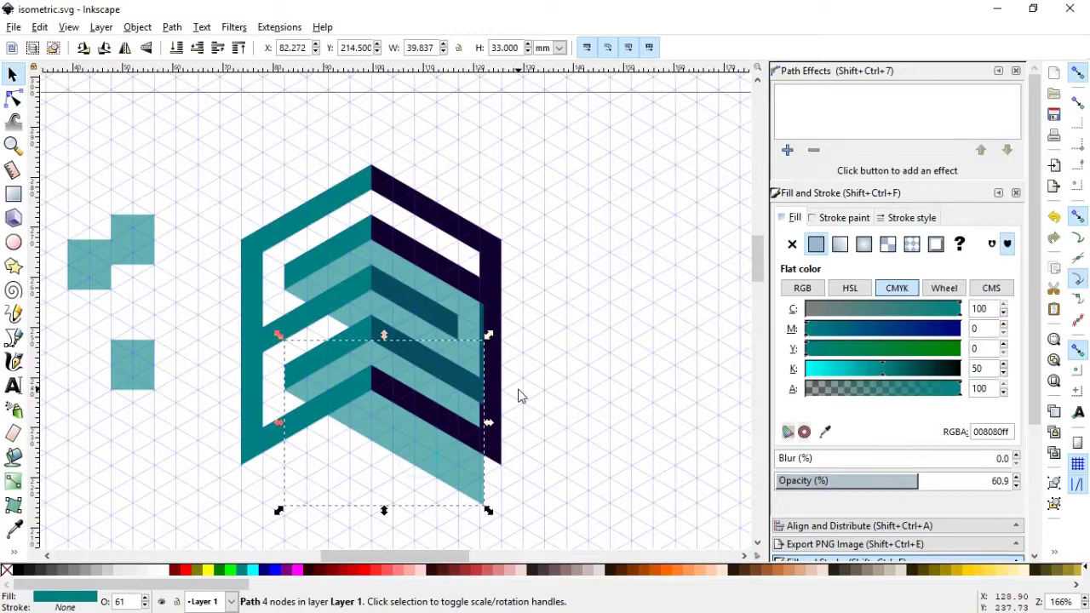
key("ctrl+d")
left_click(139, 27)
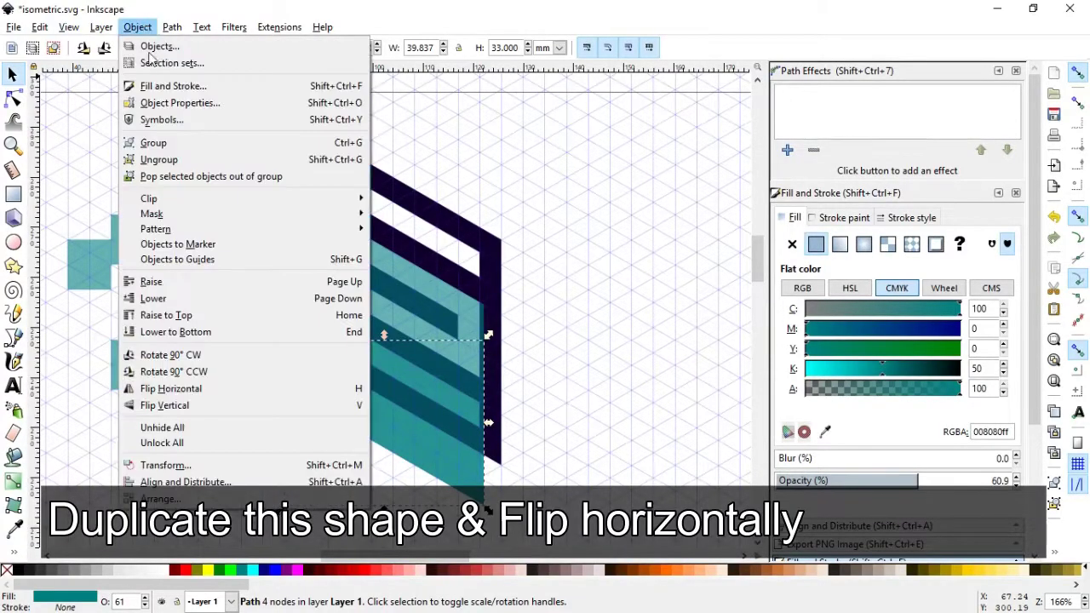
left_click(166, 387)
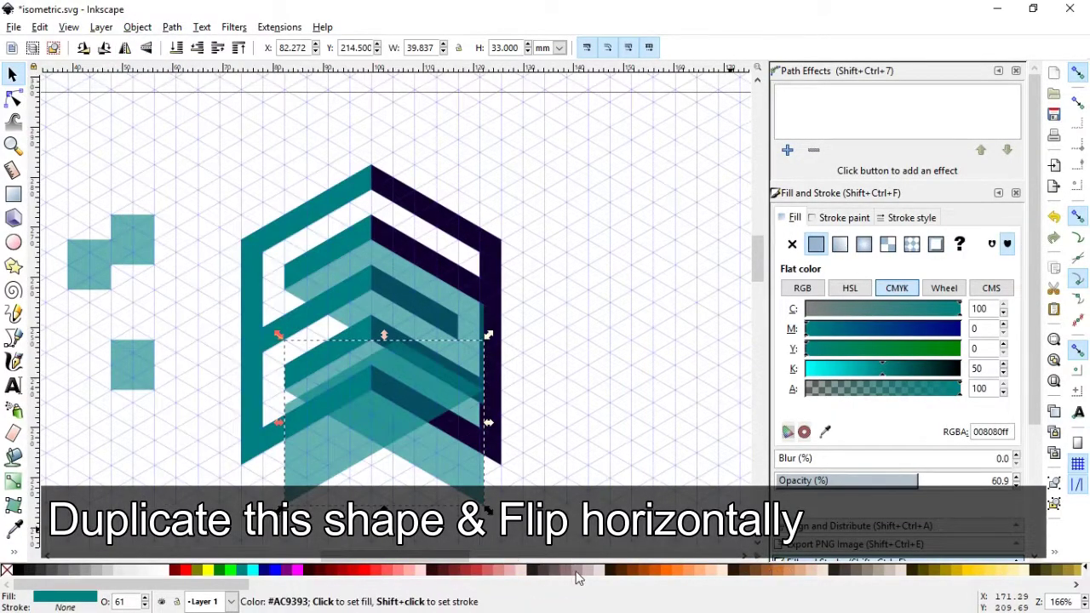
left_click(467, 579)
left_click_drag(423, 391, 430, 351)
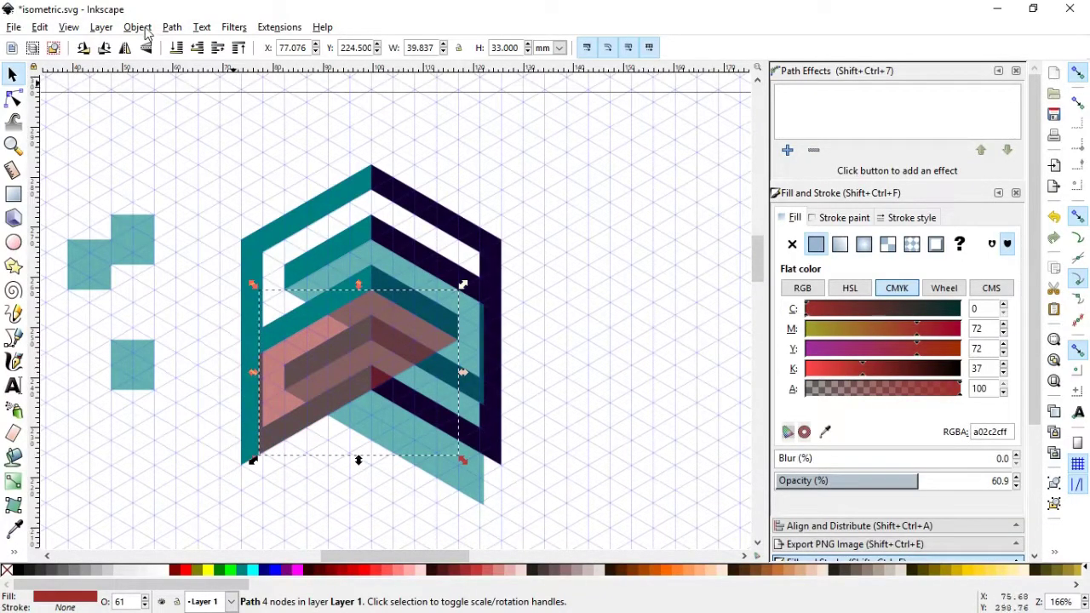
- Raise the navy right-half shape above the overlapping red and teal shadows
left_click(524, 316)
left_click(488, 409)
left_click(569, 356)
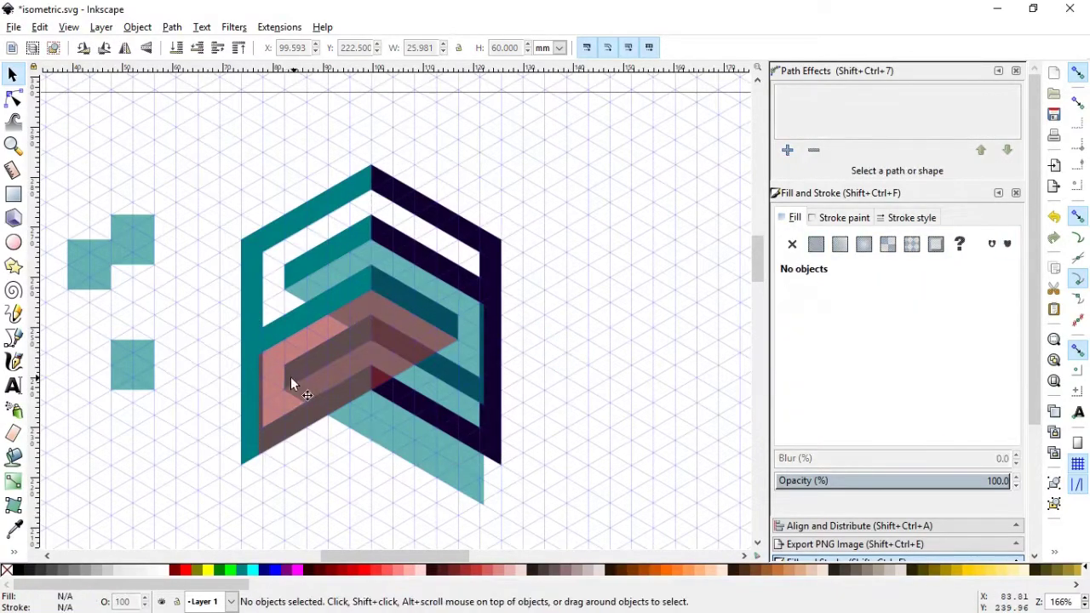
left_click(356, 354)
left_click(493, 346)
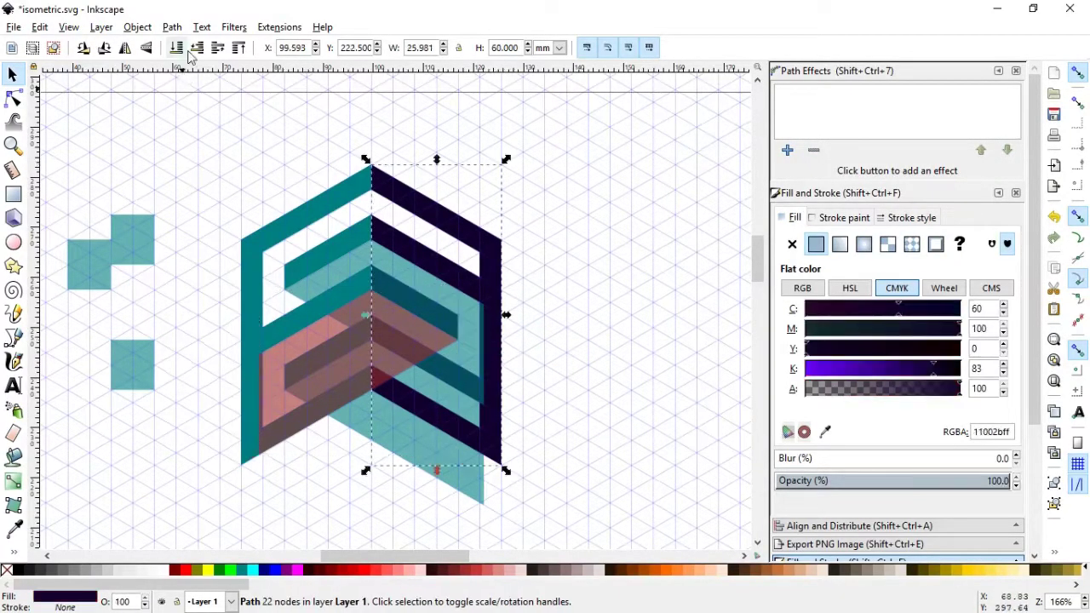
left_click(526, 277)
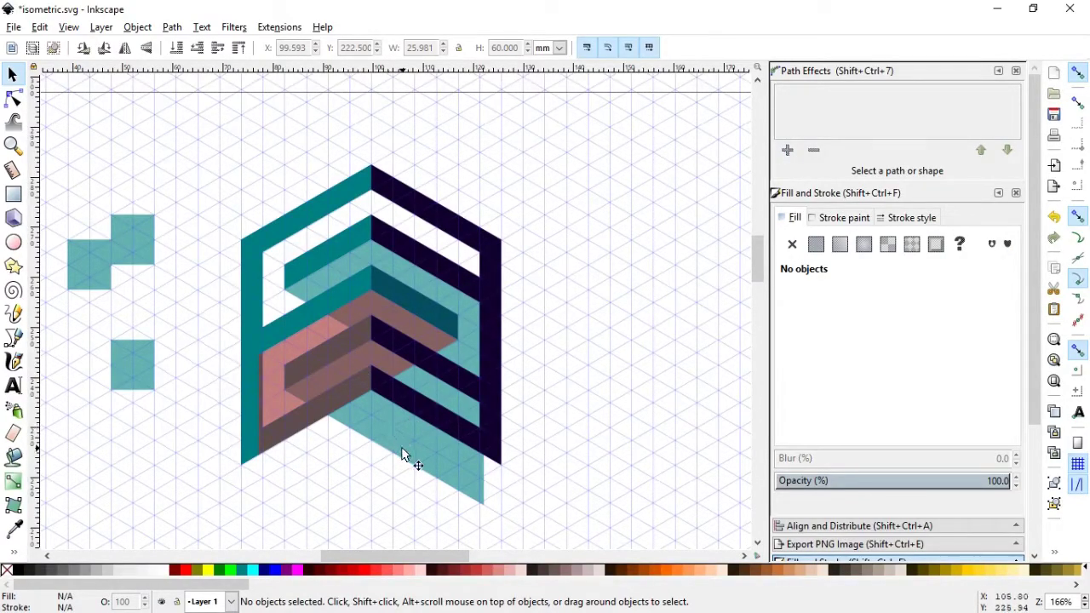
- Lower the red shadow shape to the bottom, behind the teal left half
left_click(410, 419)
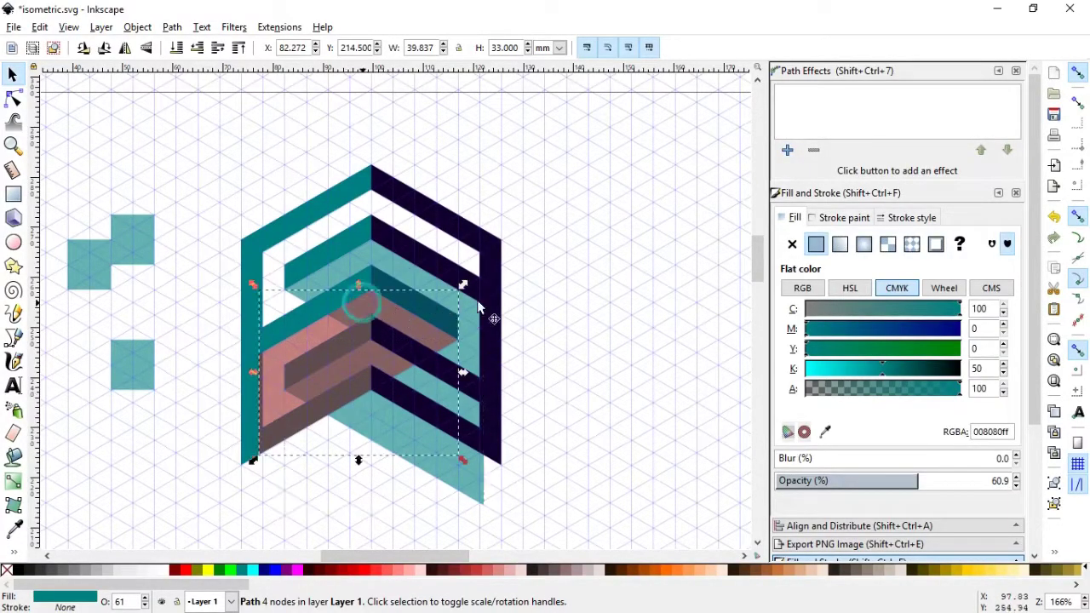
left_click(360, 304)
left_click(138, 27)
left_click(202, 331)
left_click(578, 342)
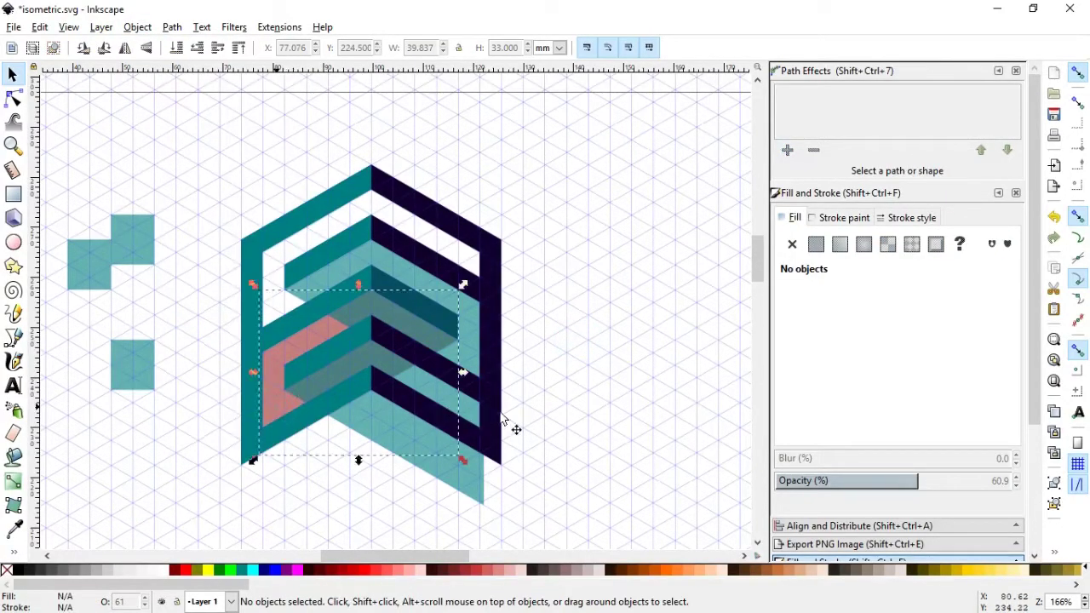
- Lower the upper teal shadow shape to the bottom, behind the middle navy bar
left_click(468, 415)
left_click(571, 306)
left_click(448, 296)
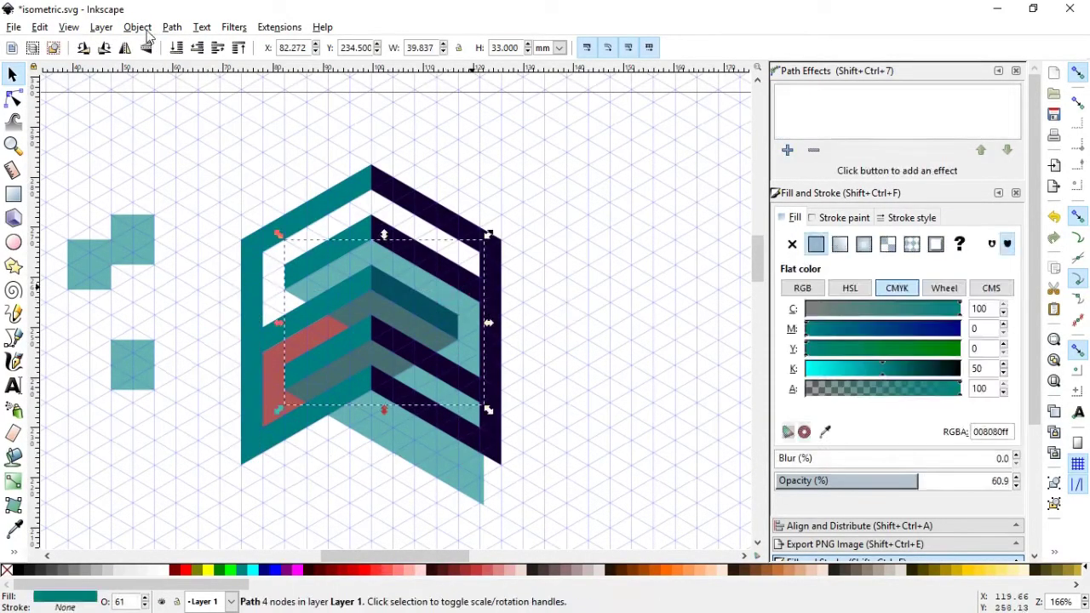
left_click(138, 28)
left_click(178, 330)
left_click(586, 343)
- Duplicate the lower teal shadow, shift the copy down, and subtract it with Difference to trim the part below the logo
left_click(422, 460)
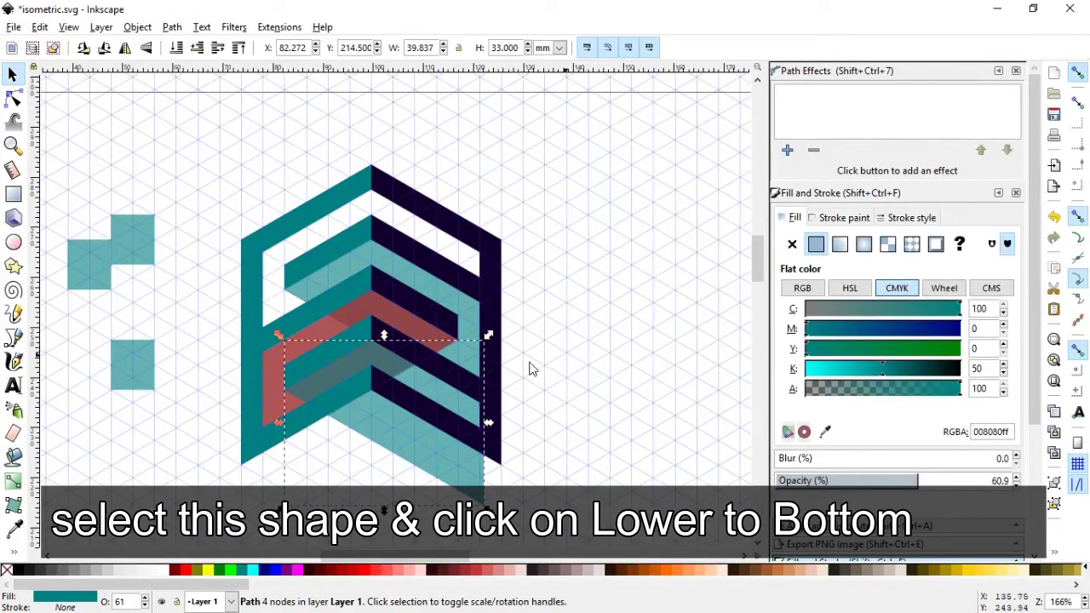
left_click(573, 344)
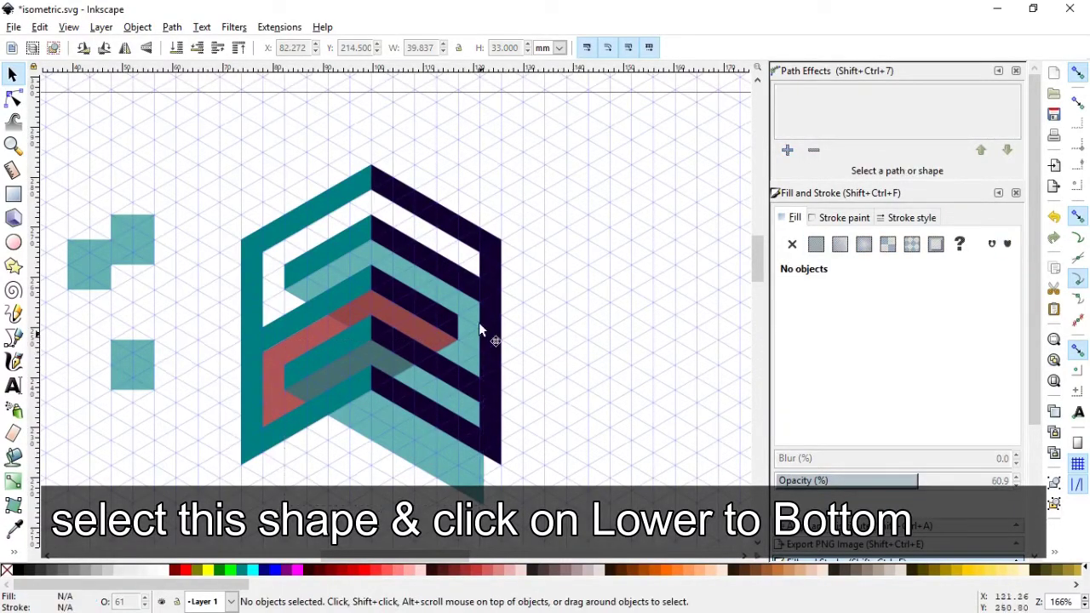
left_click(383, 412)
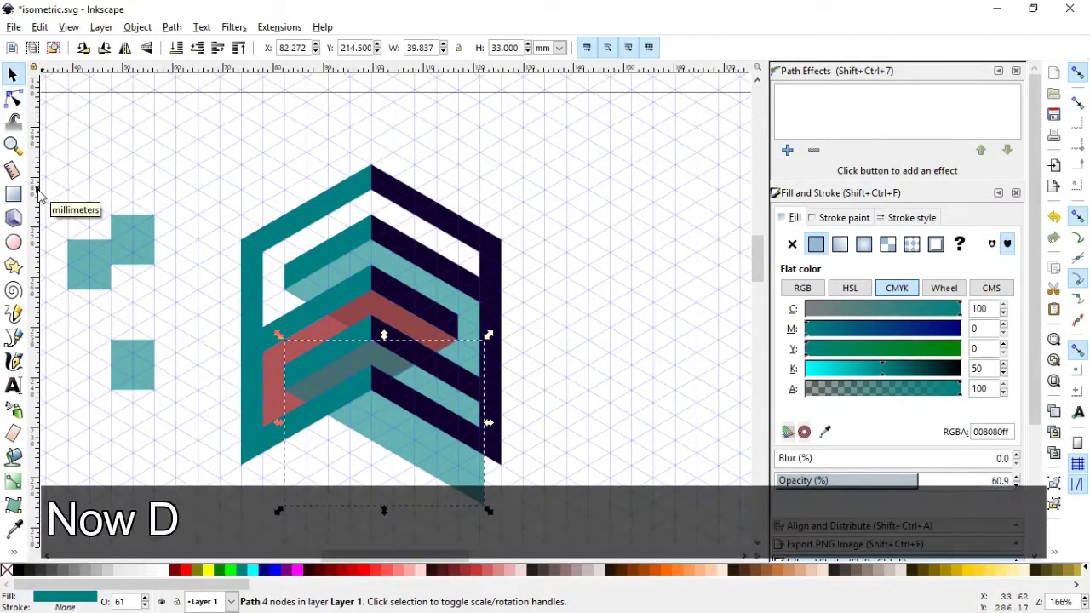
key("ctrl+d")
left_click_drag(389, 416, 392, 455)
left_click(449, 402, "shift")
left_click(172, 27)
left_click(197, 134)
left_click(537, 333)
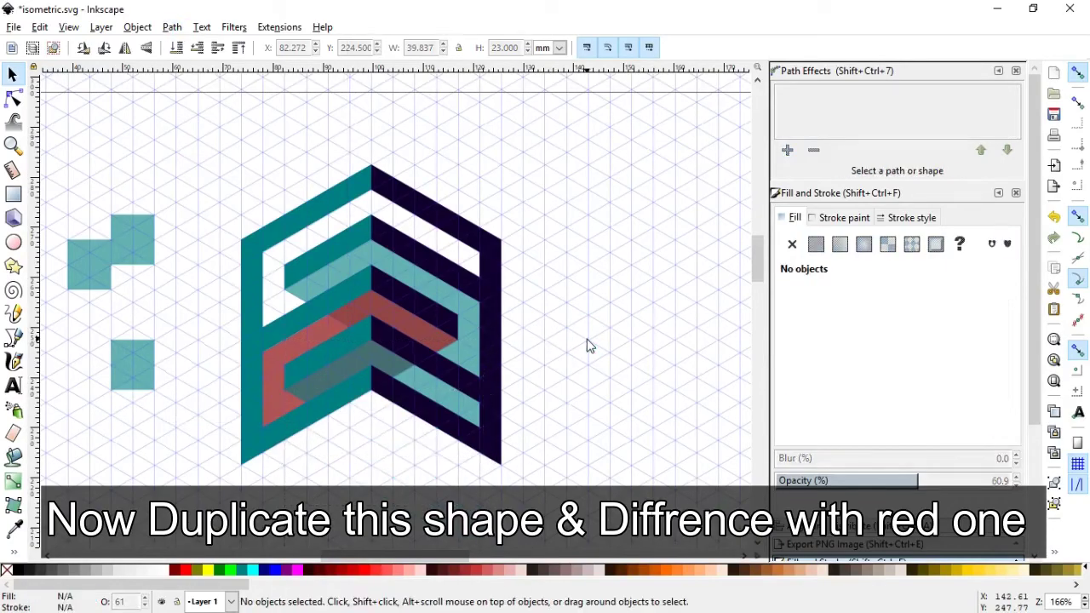
- Pull the red shadow's bottom-left corner node inward and up so it leaves a slanted strip under the third left bar
left_click(272, 400)
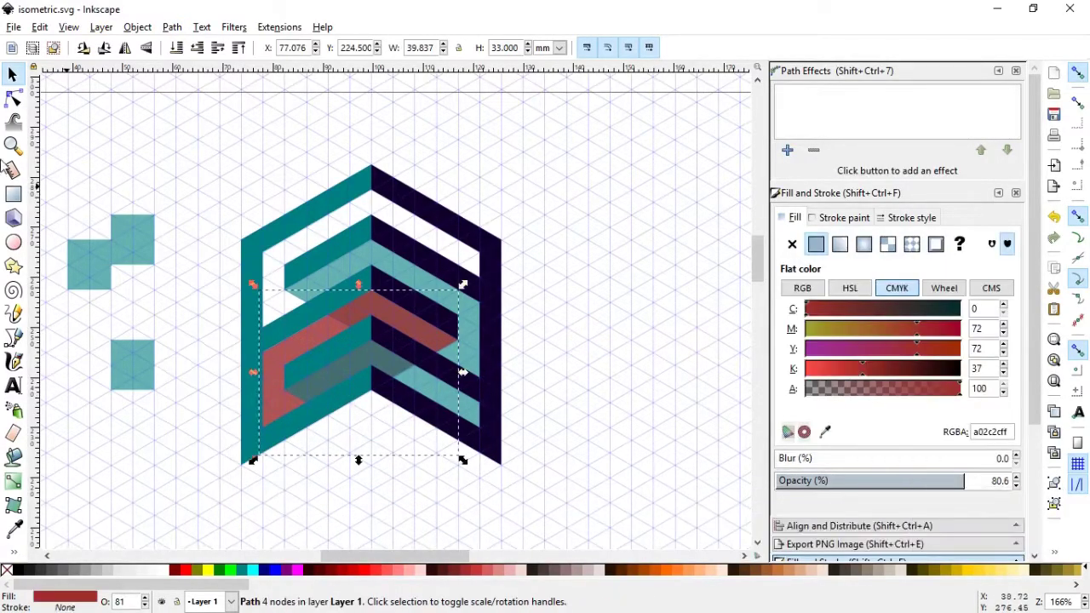
left_click(19, 102)
left_click_drag(267, 450, 350, 400)
- Pull the bottom-right corner nodes of the upper and lower teal shadows inward to leave slanted strips, and save the document
left_click(474, 316)
left_click_drag(483, 404, 393, 352)
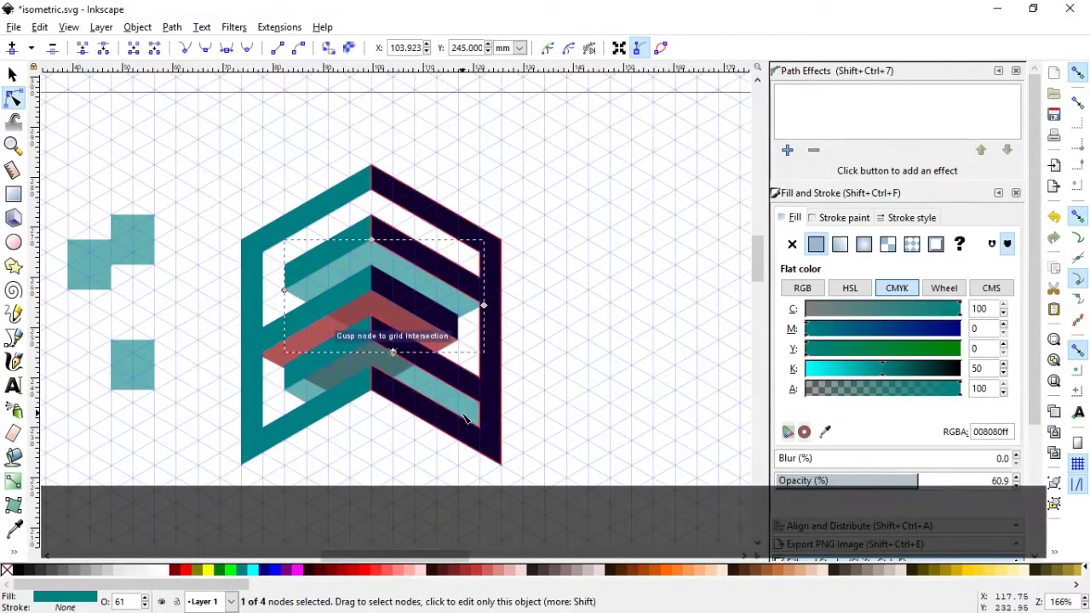
left_click(458, 400)
left_click_drag(501, 452, 436, 428)
left_click(13, 74)
left_click(165, 146)
key("ctrl+s")
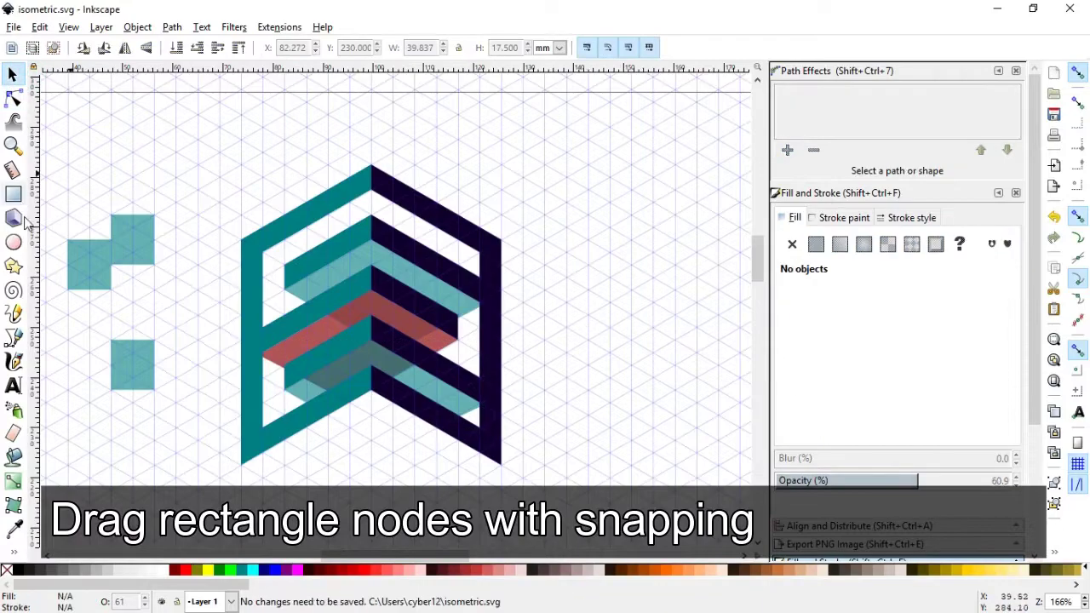
- Move one spare rectangle under the logo's top fold, fill it green (008000), and lower it to the bottom
left_click_drag(145, 247, 372, 190)
left_click(219, 570)
left_click(134, 28)
left_click(180, 328)
- Snap the green rectangle's corner nodes into a diamond spanning the frame's inner width beneath the top bars
left_click(13, 99)
left_click_drag(359, 267, 480, 246)
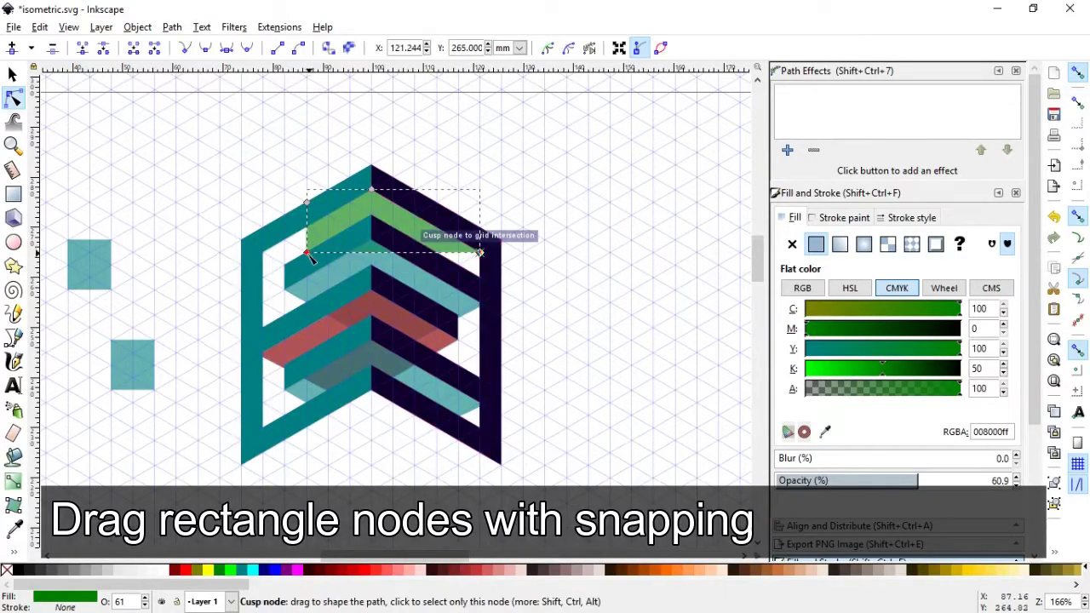
left_click_drag(341, 279, 371, 315)
left_click_drag(307, 202, 262, 254)
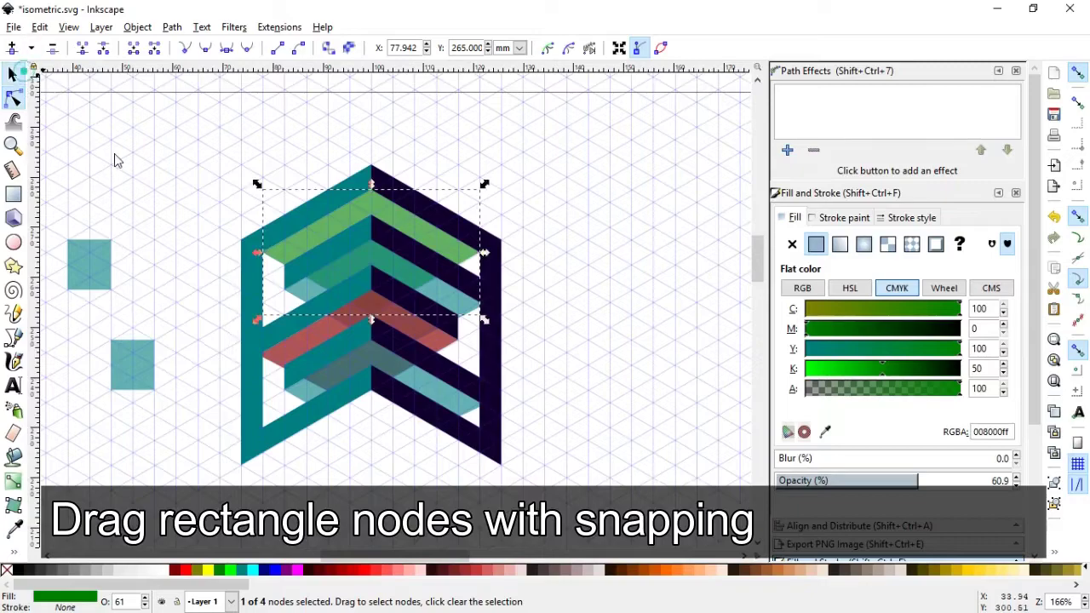
left_click(12, 75)
left_click(114, 154)
- Move another spare rectangle to the central fold, fill it purple (800080), and lower it to the bottom
left_click_drag(104, 261, 371, 365)
left_click(286, 570)
left_click(137, 26)
left_click(170, 332)
- Snap the purple rectangle's corner nodes to the inner corners of the left frame, filling the left half's interior
key("n")
left_click_drag(306, 253, 371, 189)
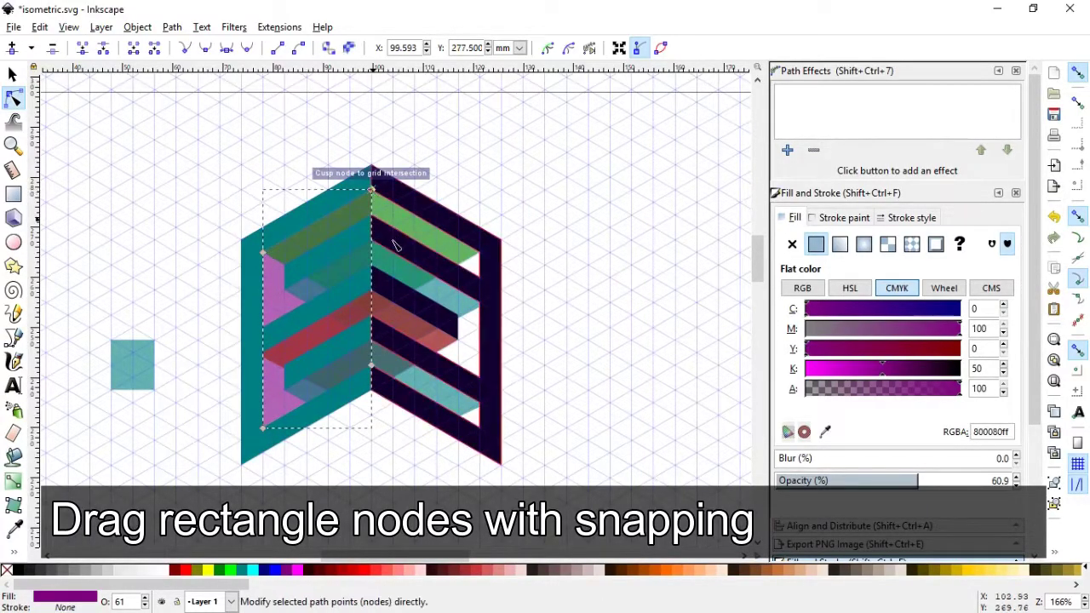
- Fill the last spare rectangle cyan (00ffff) and move it behind the bars to the right frame's lower inner corner
left_click(13, 75)
left_click(150, 254)
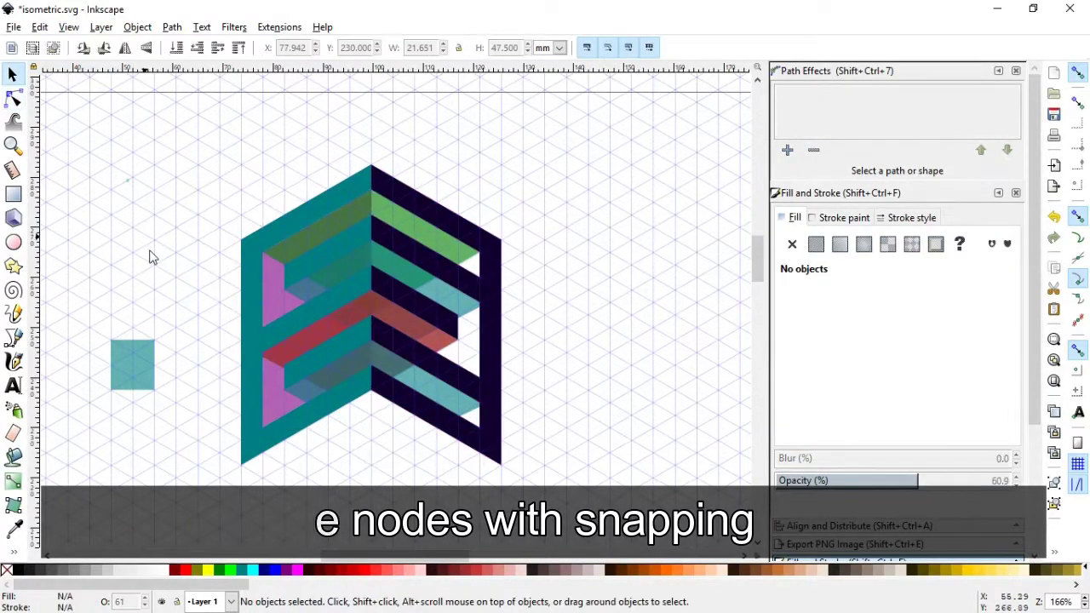
left_click(135, 372)
left_click(182, 568)
left_click(252, 569)
left_click_drag(140, 366, 482, 431)
- Snap the cyan rectangle's corner nodes to the right frame's inner corners, filling the right half's interior, and save the file
left_click(14, 99)
left_click_drag(438, 305, 373, 376)
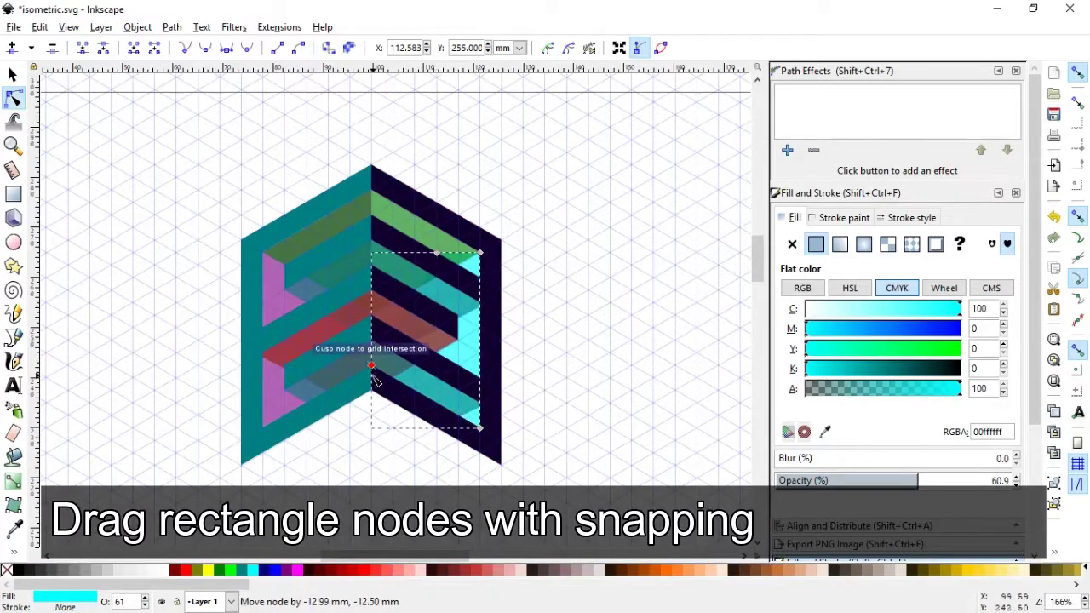
left_click_drag(436, 253, 373, 193)
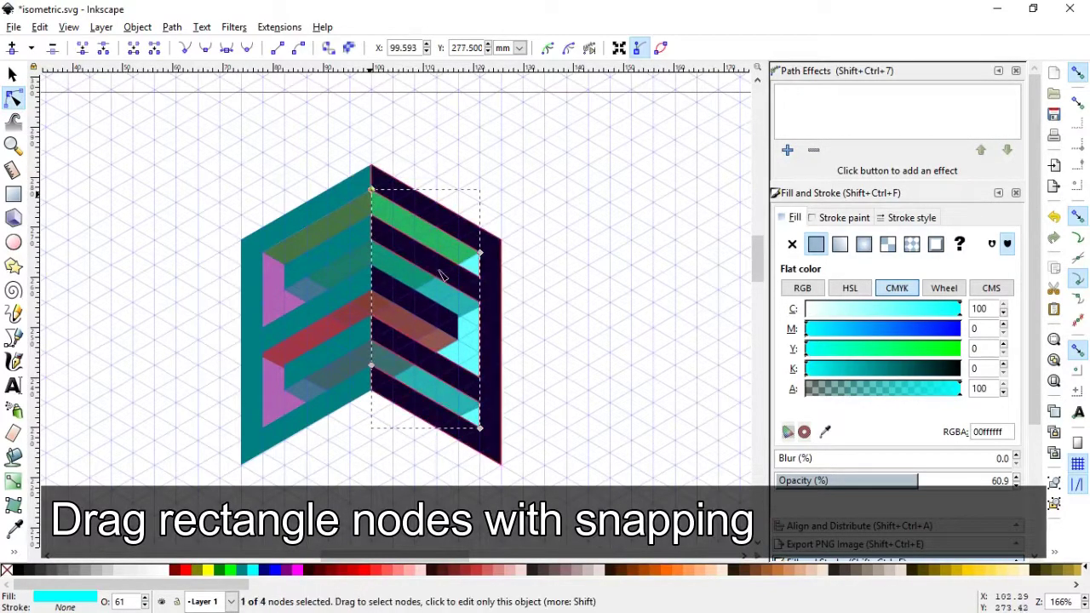
left_click(13, 75)
left_click(235, 216)
key("ctrl+s")
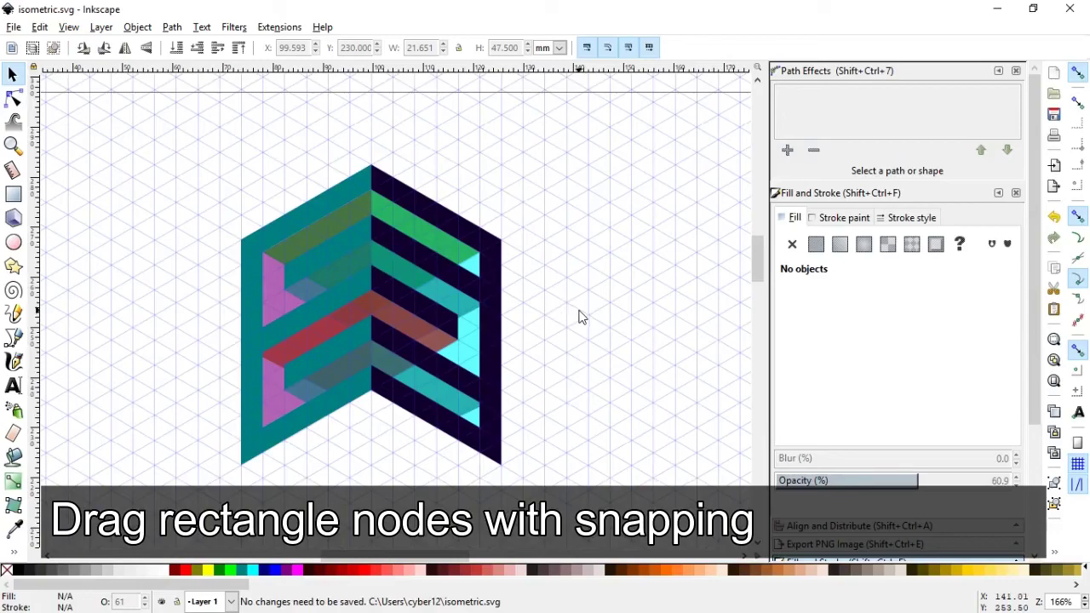
- Set the opacity of all the logo's shapes to 100% and save the file
left_click_drag(171, 127, 566, 508)
left_click_drag(942, 482, 1043, 483)
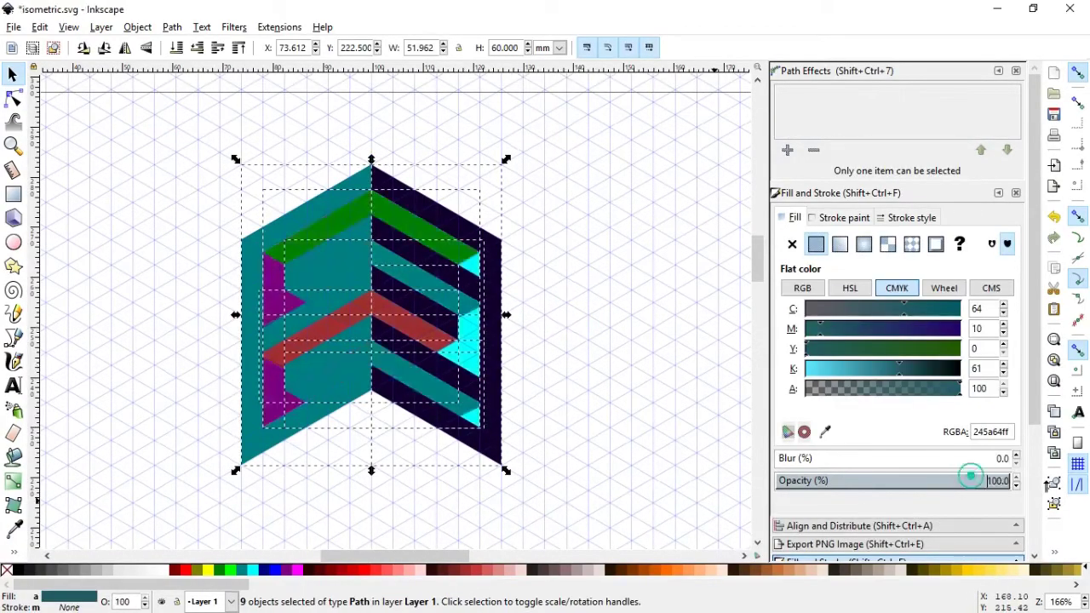
left_click(600, 356)
key("ctrl+s")
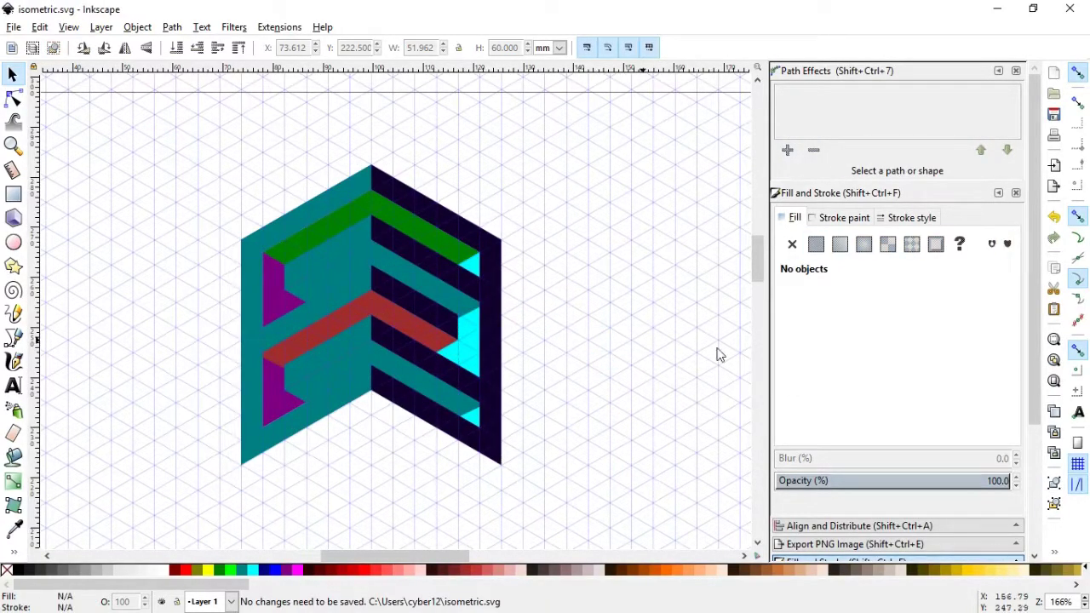
- Turn off the axonometric grid in the document properties and save the file
left_click(15, 27)
left_click(59, 285)
left_click_drag(1022, 56, 717, 55)
left_click(883, 456)
left_click(1025, 52)
key("ctrl+s")
key("ctrl+s")
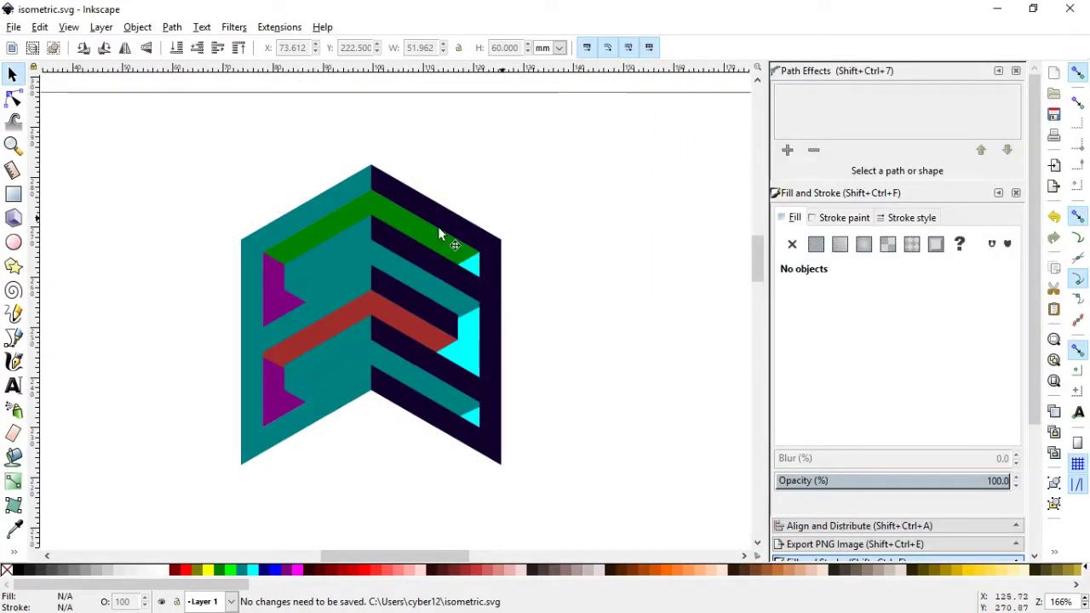
- Fill both the teal and navy frame halves with yellow ffcc00 and raise their magenta to 25
left_click(300, 217)
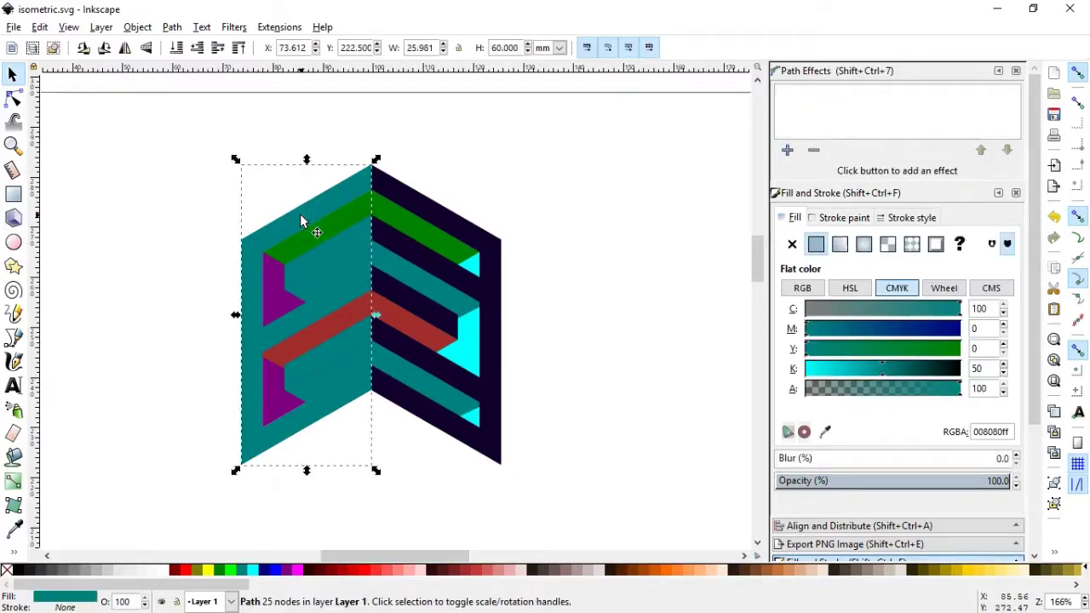
left_click(498, 324, "shift")
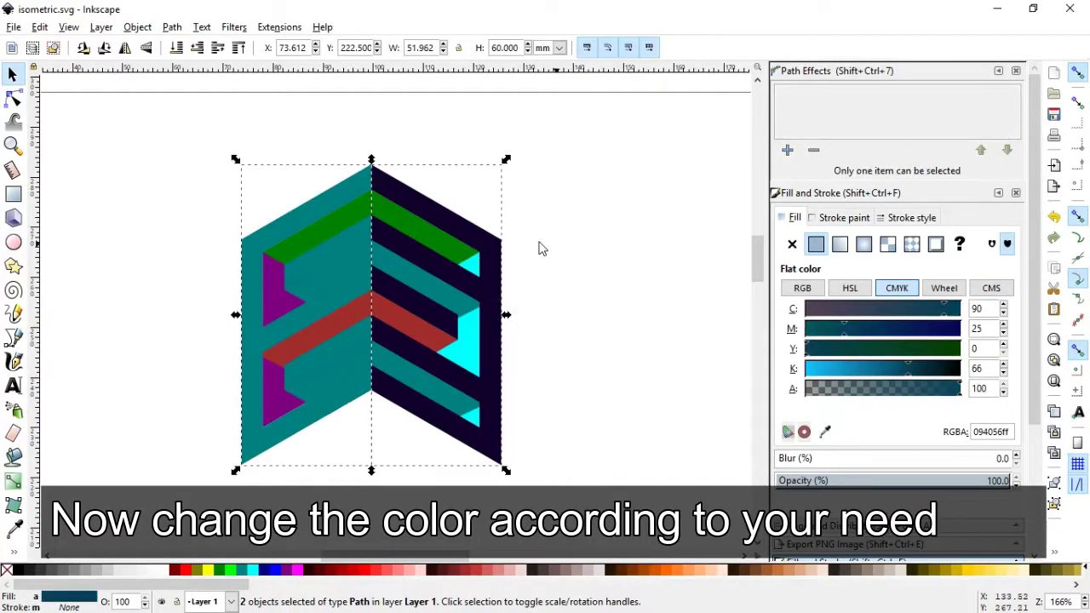
left_click(969, 569)
left_click(567, 386)
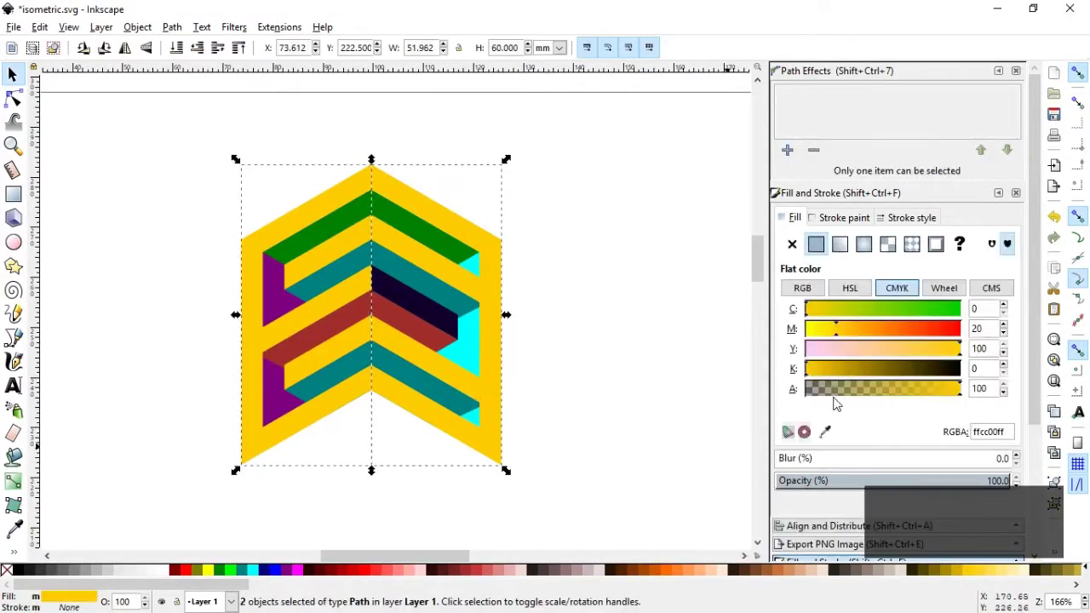
left_click_drag(844, 329, 847, 331)
left_click(592, 364)
- Darken the right frame half to orange ed9500 with magenta 37 and black 7, and save the file
left_click(493, 389)
left_click(816, 370)
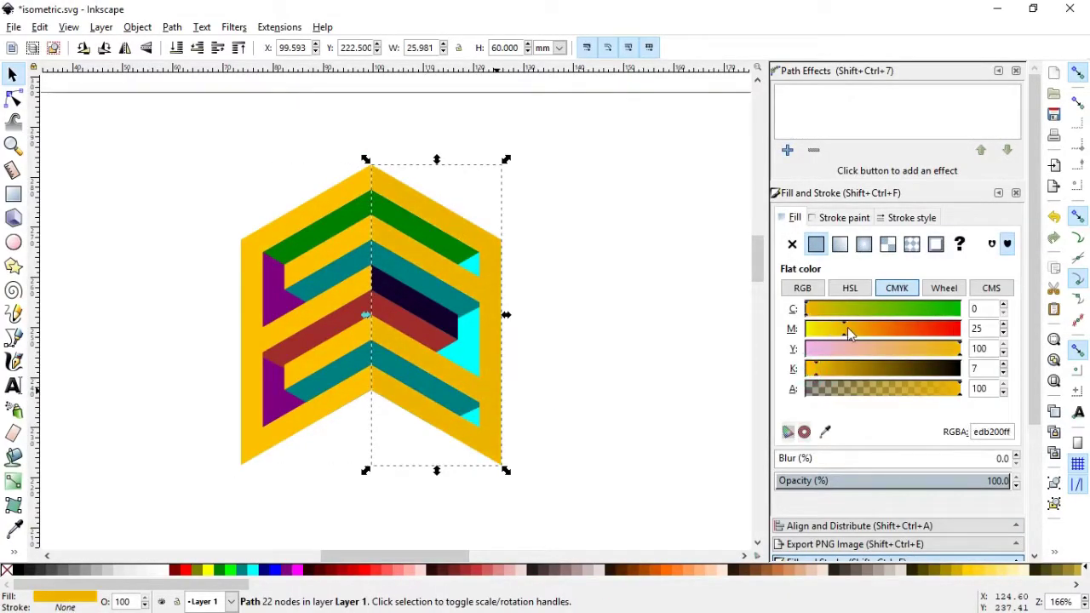
left_click(854, 329)
left_click(863, 330)
left_click(579, 402)
key("ctrl+s")
key("ctrl+s")
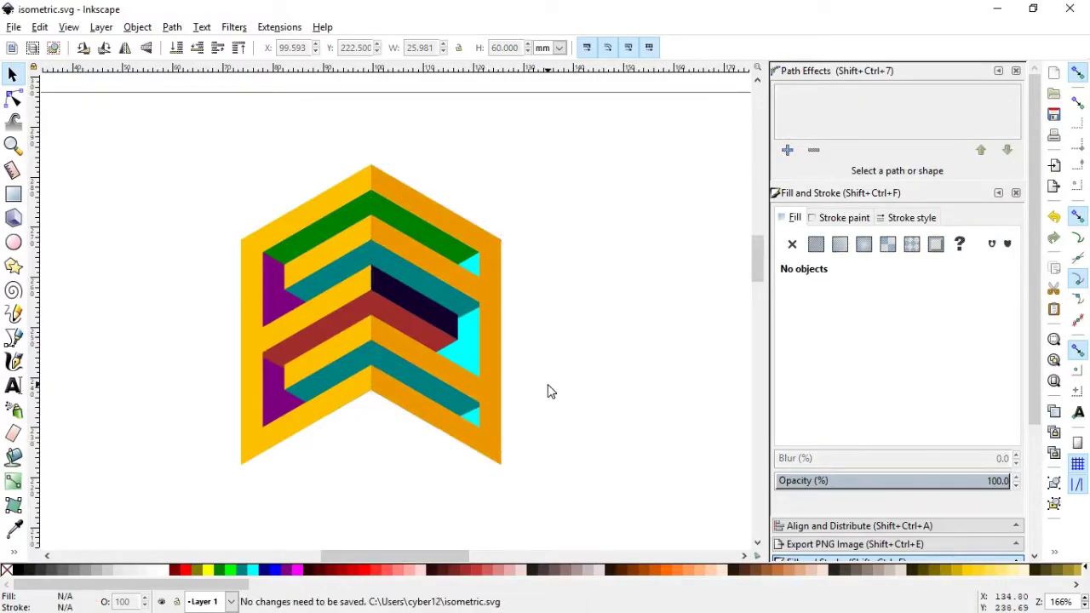
- Recolour the green shadow under the top bars to brown b96100 with magenta 48 and black 27, and save the file
left_click(447, 252)
left_click(965, 574)
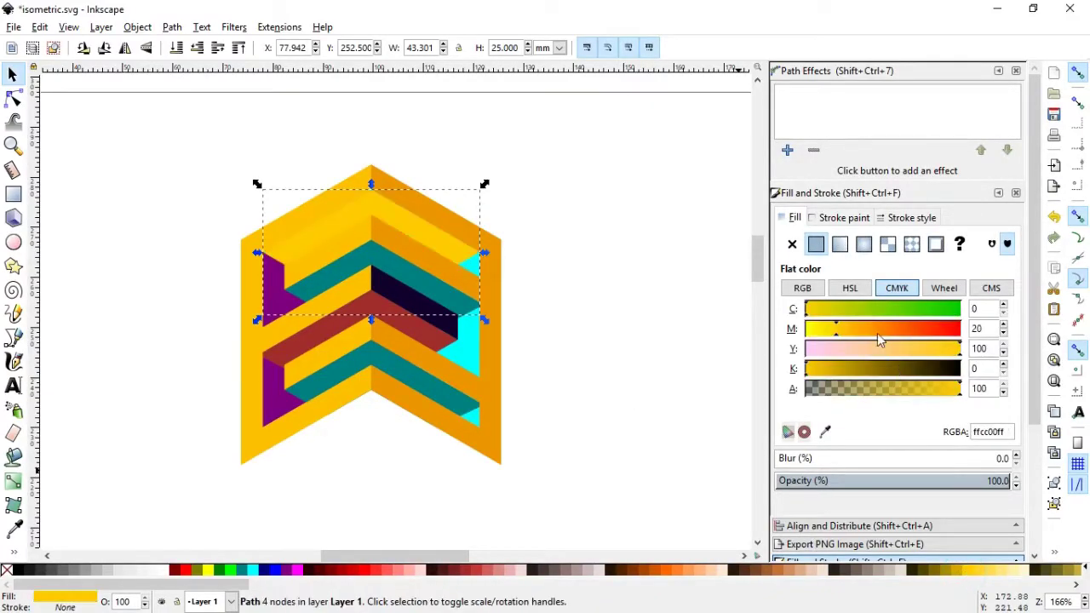
left_click(828, 369)
left_click(866, 330)
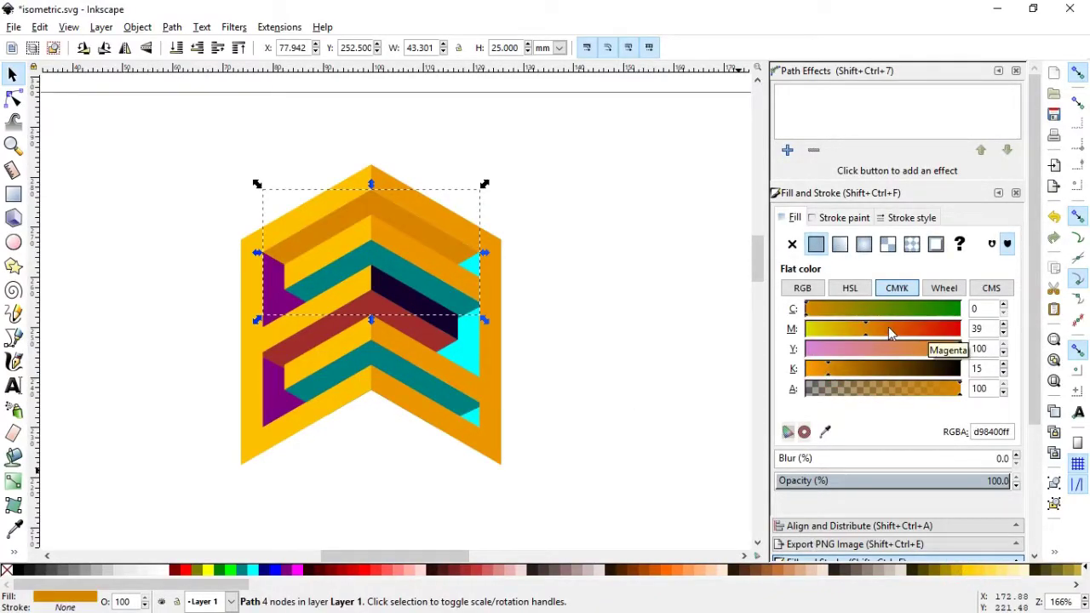
left_click(847, 368)
key("ctrl+s")
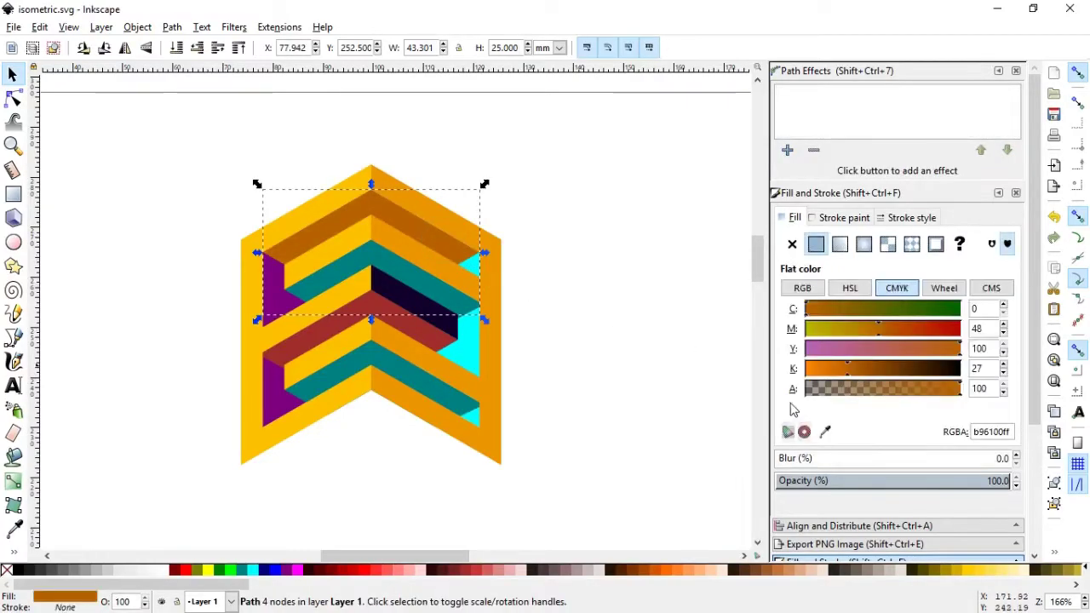
- Copy the top shadow's colour code b96100, apply it to both teal shadow shapes, and save the file
double_click(1013, 432)
key("ctrl+c")
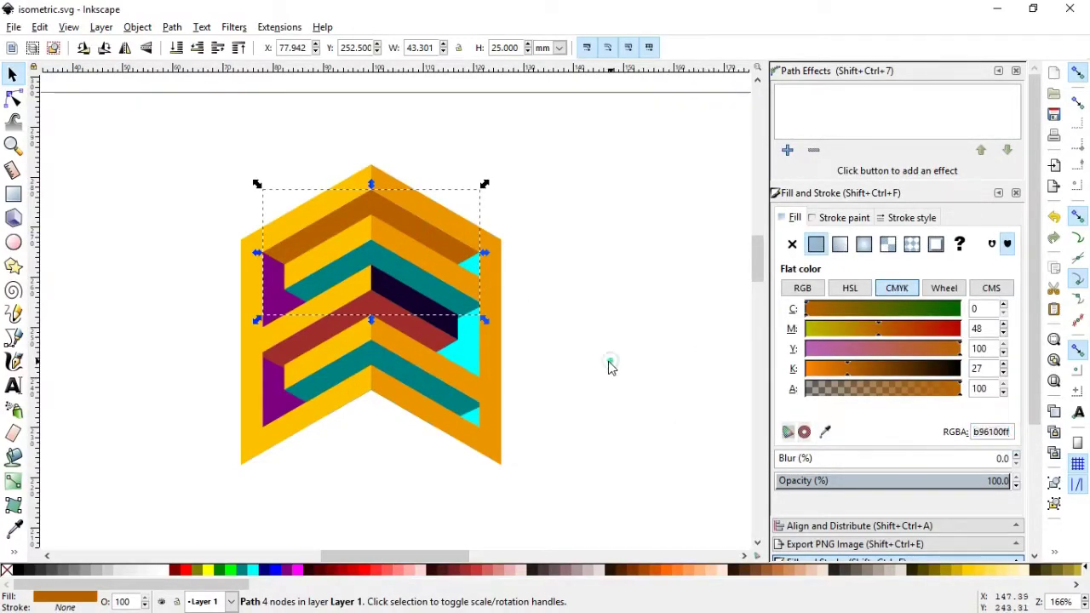
left_click(610, 368)
left_click(434, 285)
left_click(417, 375, "shift")
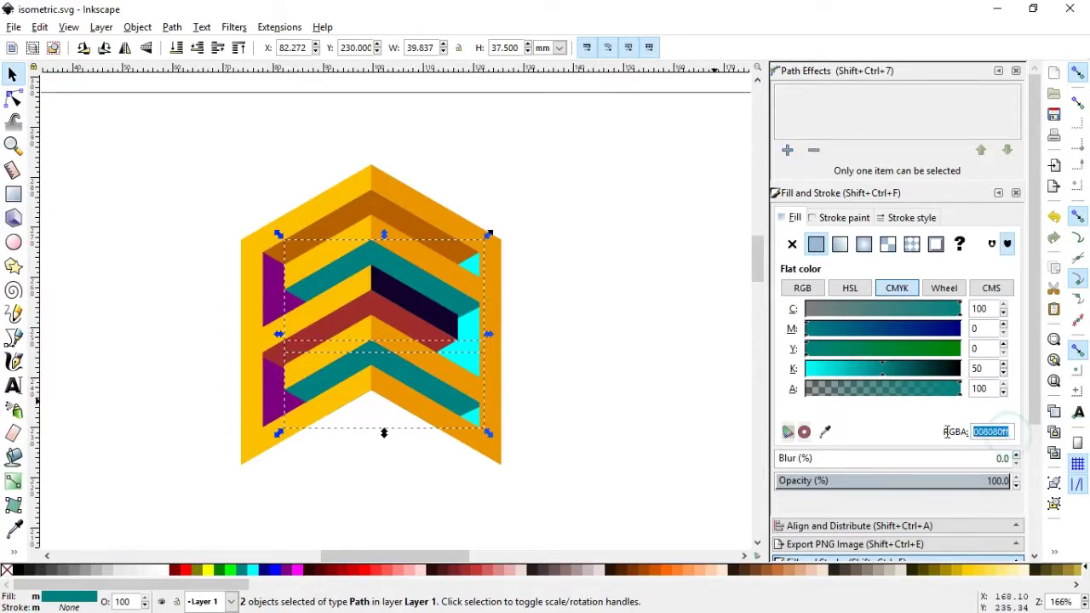
key("ctrl+v")
key("Return")
left_click(599, 386)
key("ctrl+s")
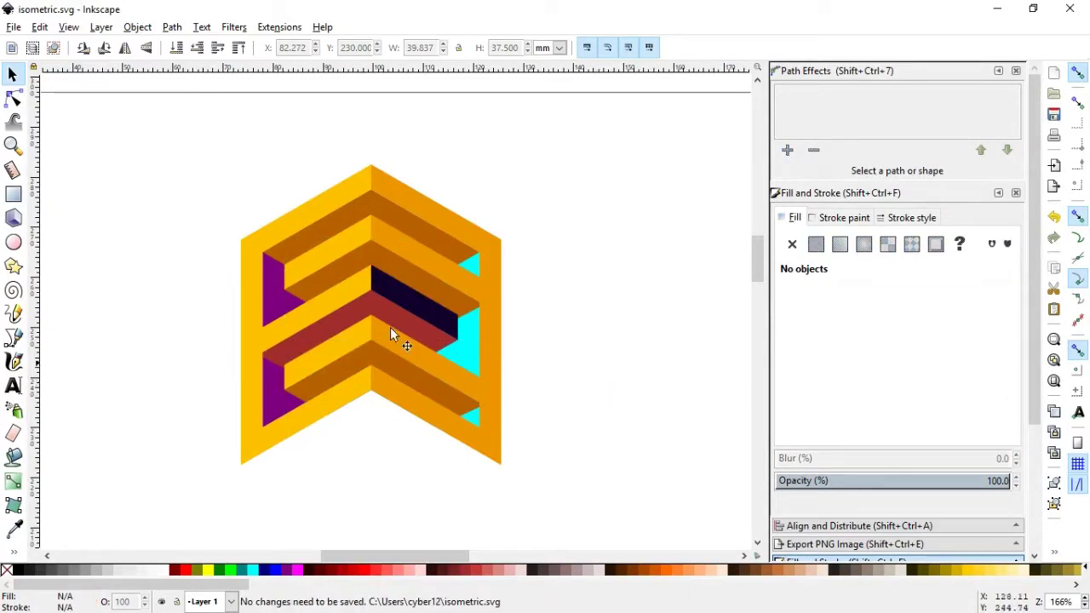
- Delete the navy shape covering the right half's middle bar and save the file
left_click(278, 293)
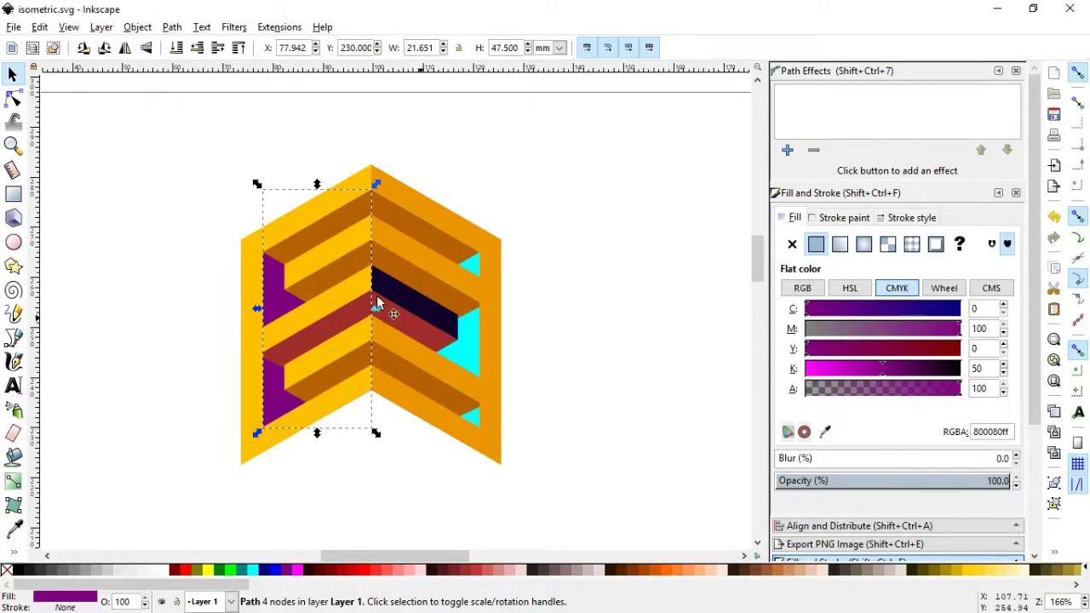
left_click(490, 311)
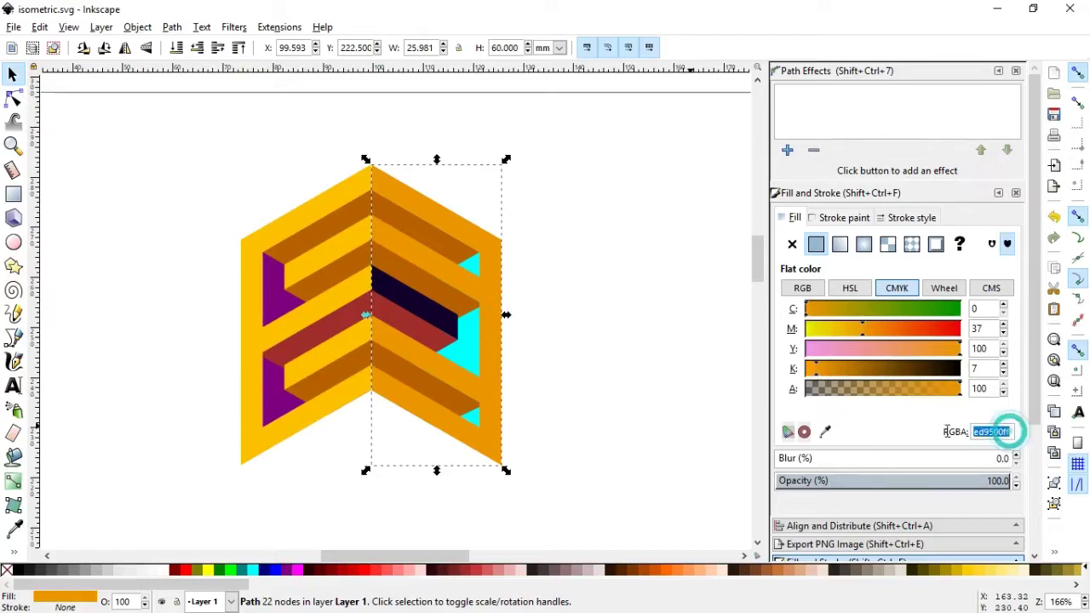
left_click(444, 330)
key("Delete")
key("ctrl+s")
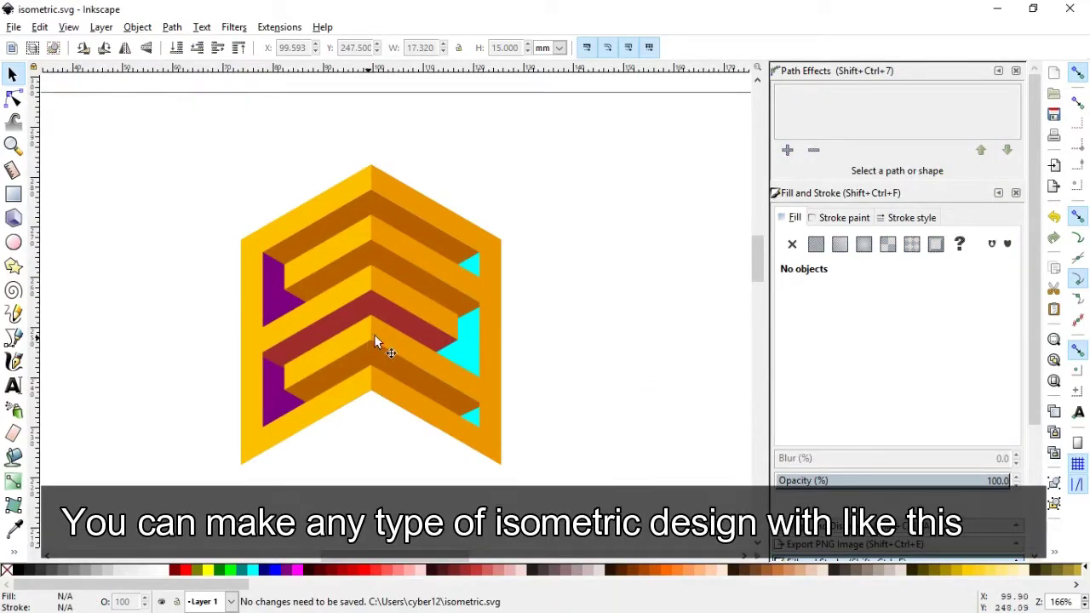
- Apply the brown shadow colour b96100 to the red shadow below the central bars and save the file
left_click(463, 304)
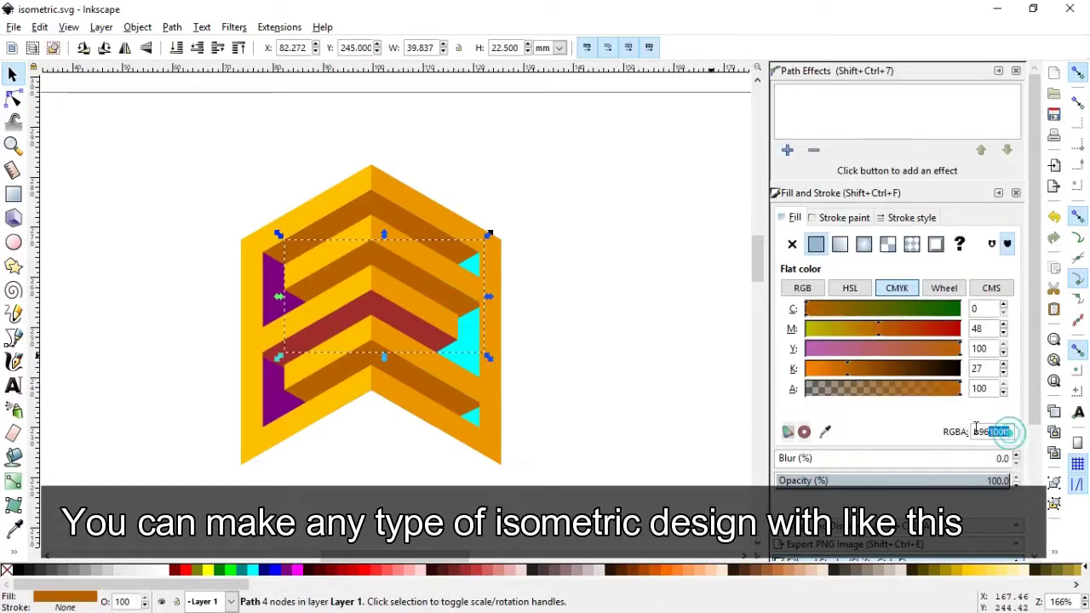
left_click(564, 380)
left_click(433, 339)
left_click_drag(1011, 432, 925, 426)
key("ctrl+v")
left_click(576, 344)
key("ctrl+s")
key("ctrl+s")
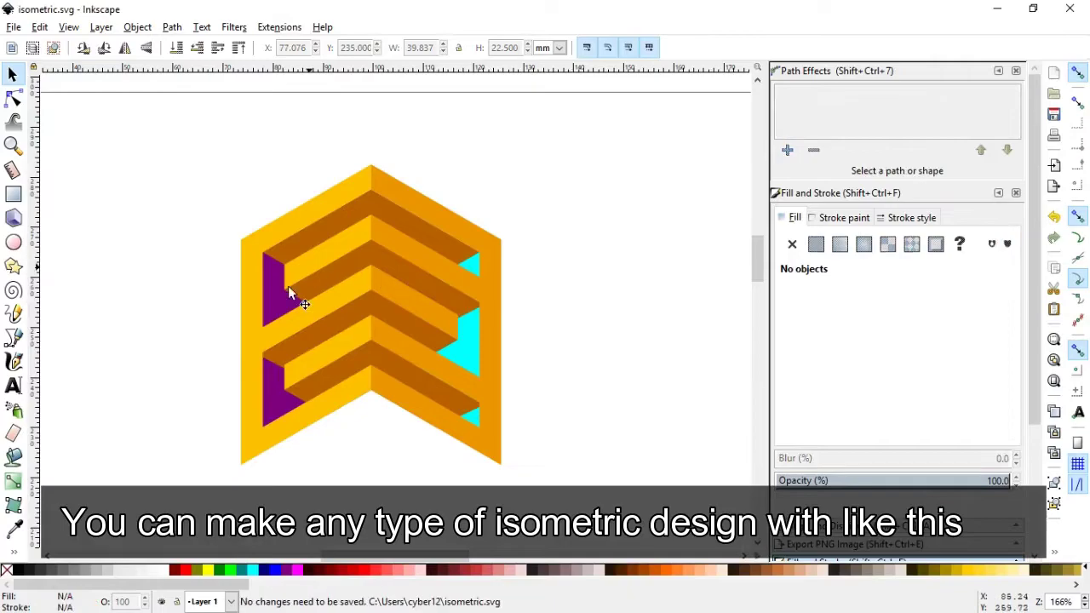
- Fill the left half's purple inner face with yellow ffcc00 and lighten it by reducing its yellow and magenta values
left_click(287, 313)
left_click(954, 566)
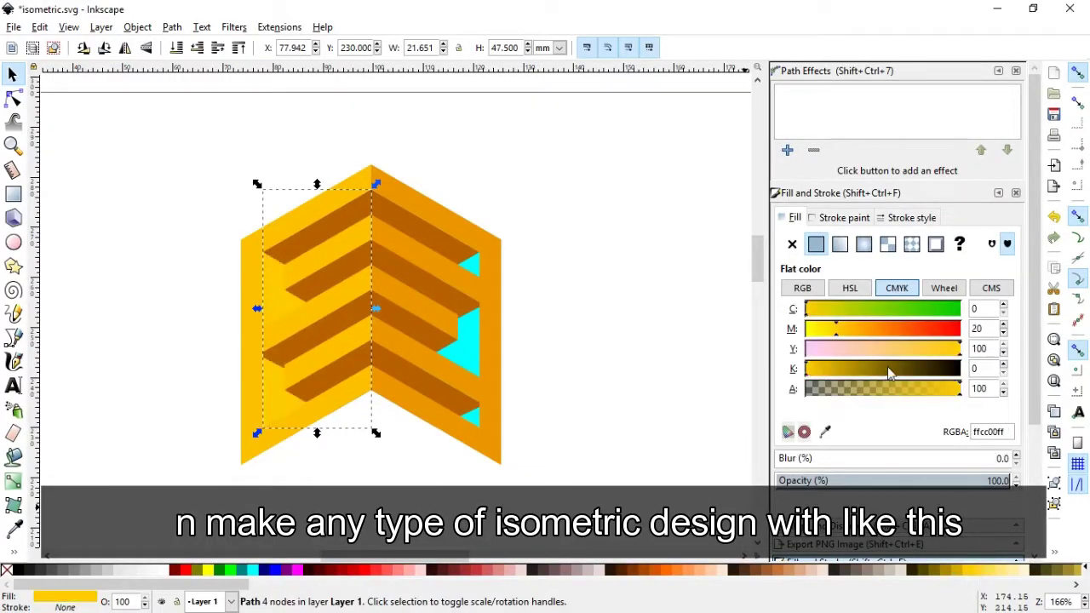
left_click(908, 348)
left_click(827, 330)
left_click(595, 337)
- Fill the right half's cyan inner face with yellow FFCC00 and save the file
left_click(470, 338)
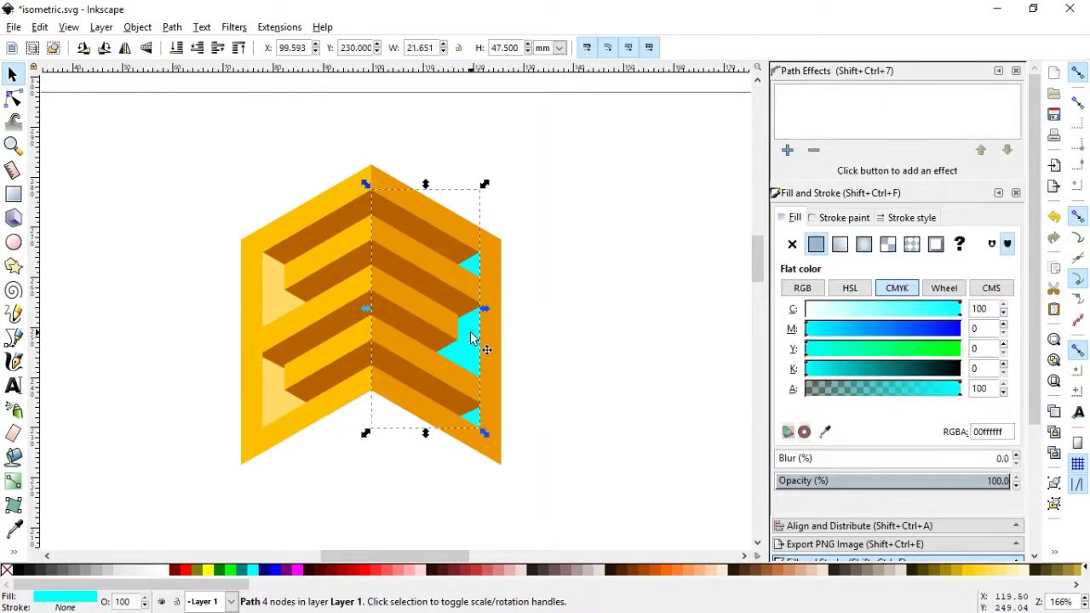
left_click(967, 568)
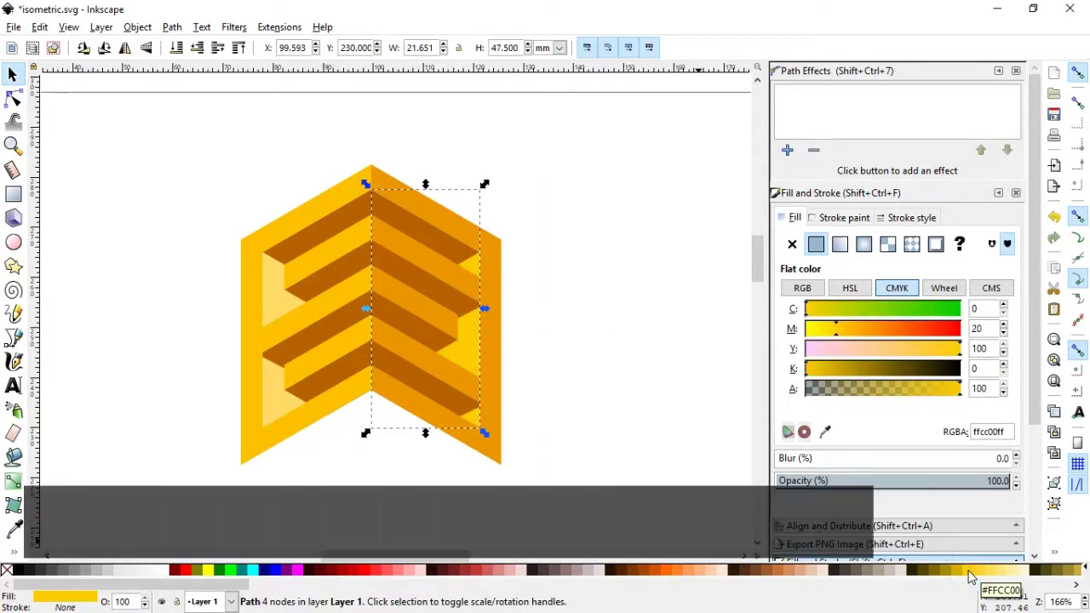
left_click(586, 385)
key("ctrl+s")
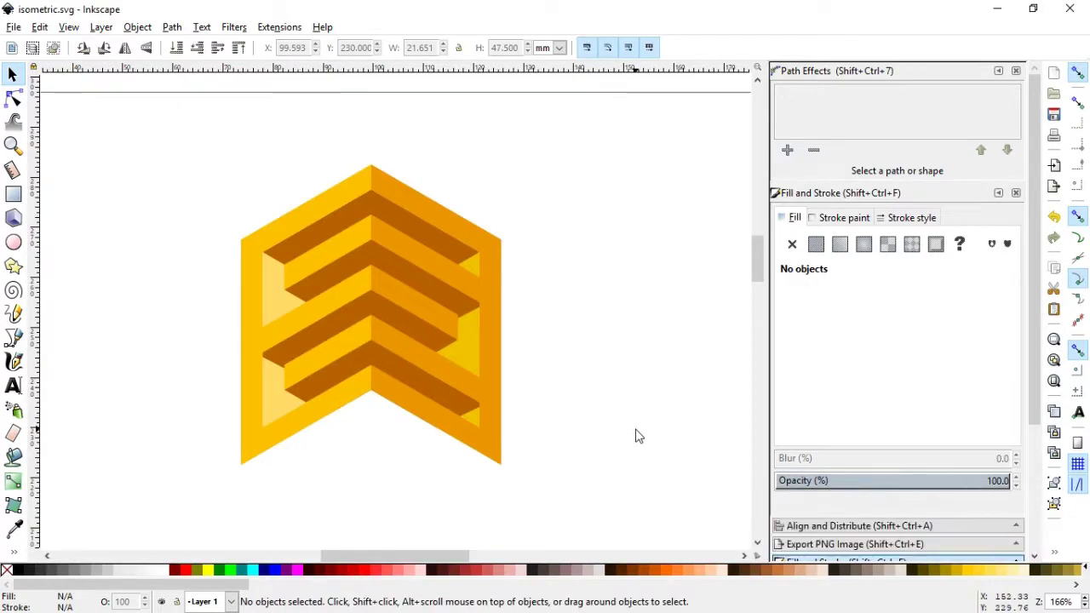
key("z")
left_click_drag(199, 152, 553, 500)
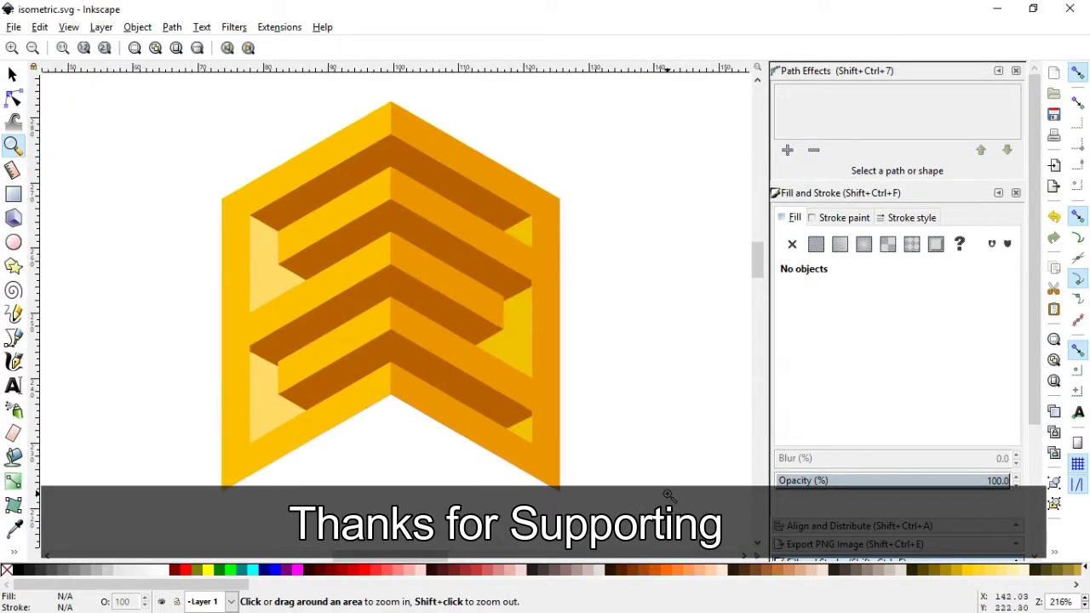